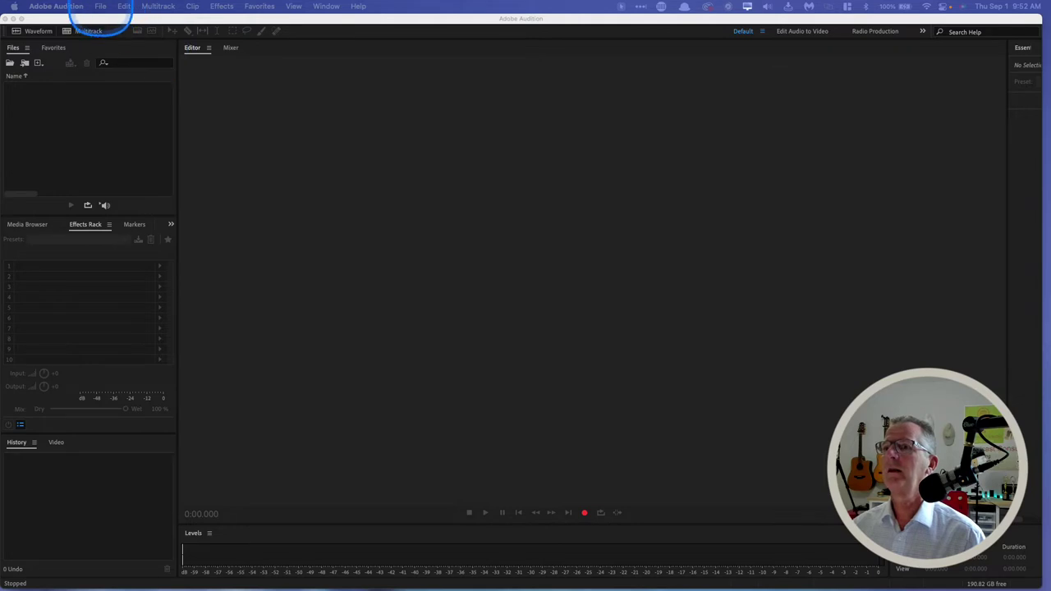
Step: Start a new multitrack session named "Umass Tut" and check the folder location without changing it
click(100, 7)
mouse_move(123, 23)
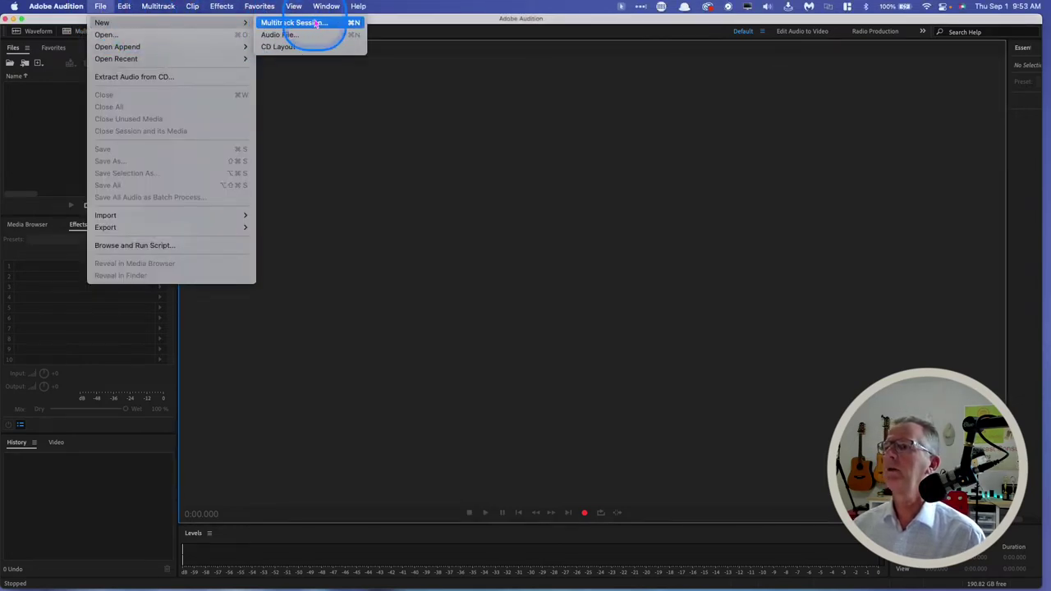
click(312, 23)
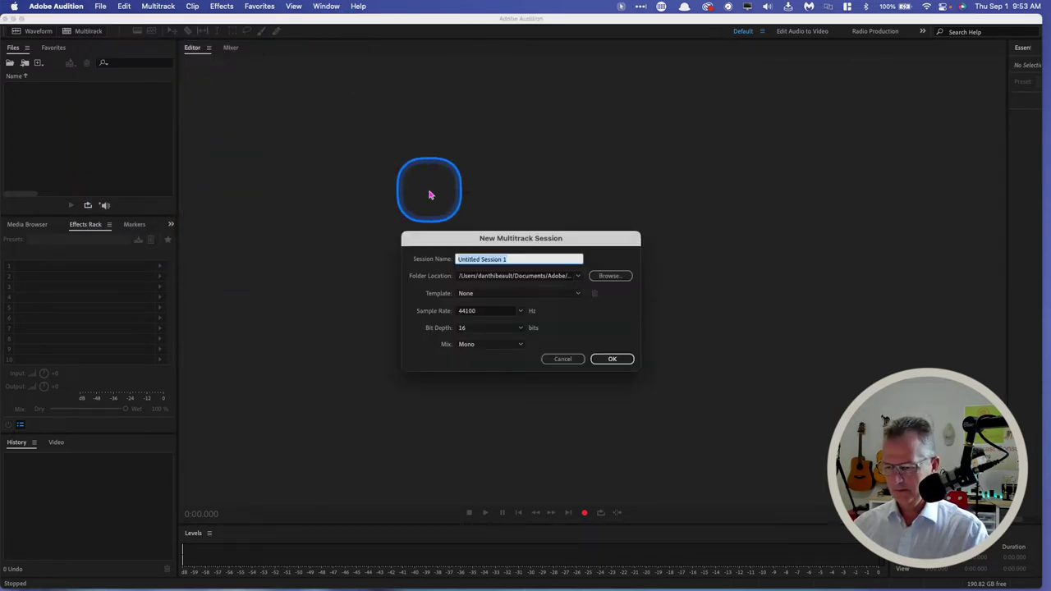
text(Umass Tut)
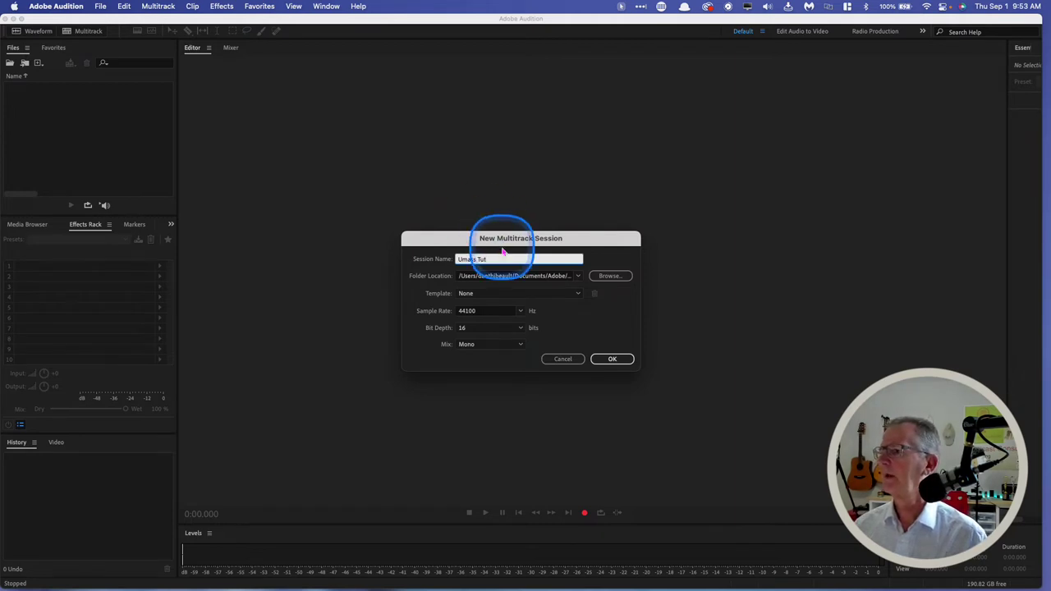
click(605, 279)
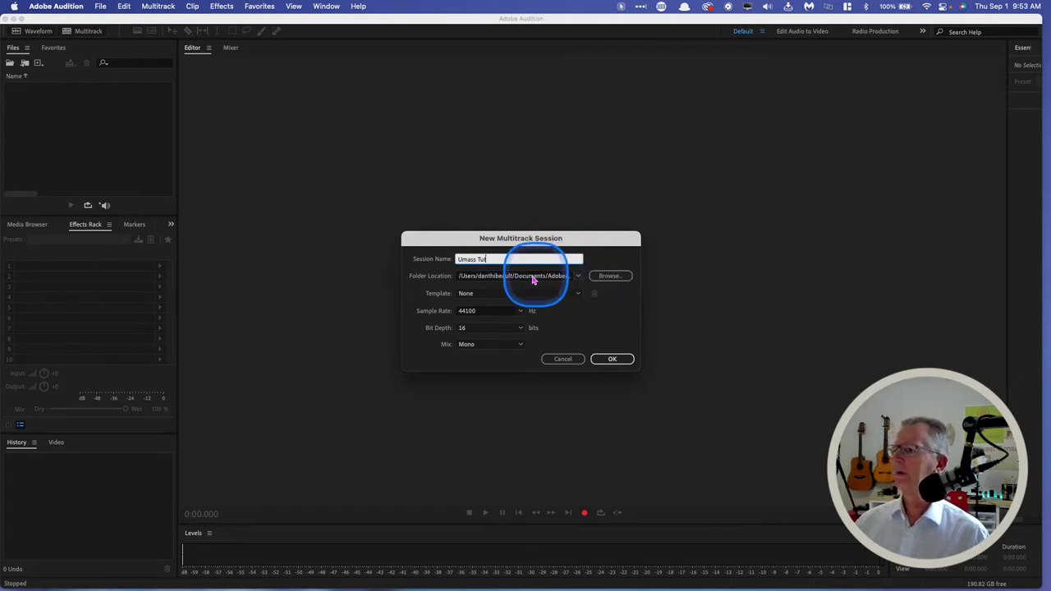
click(615, 278)
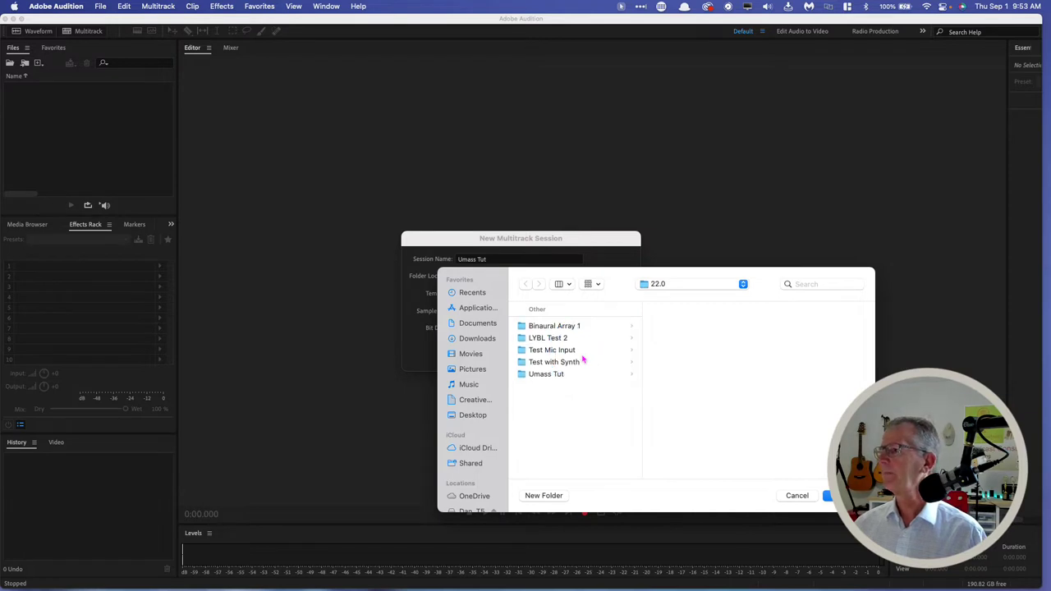
click(788, 495)
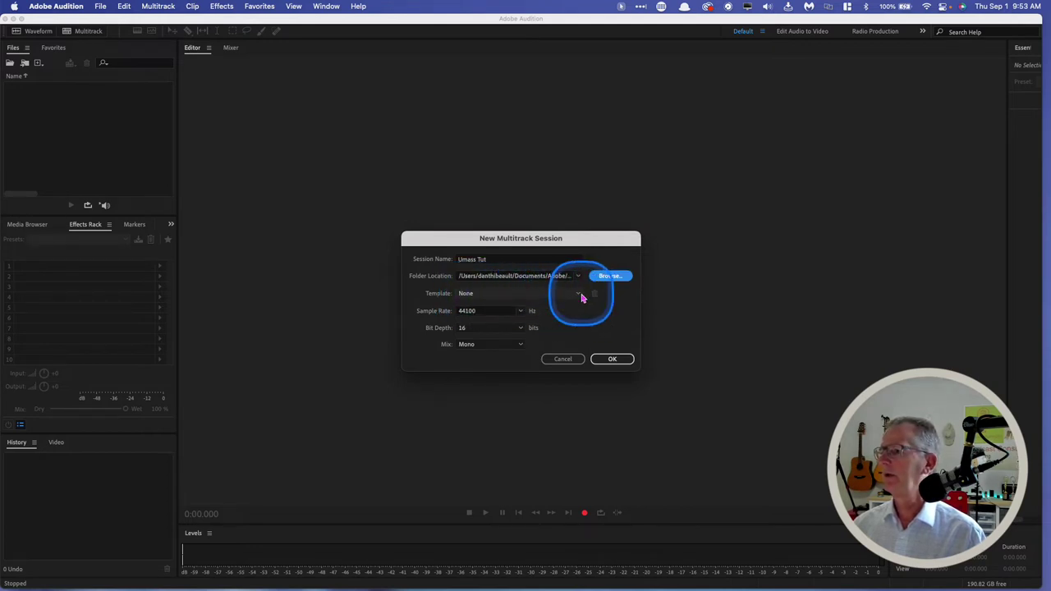
Step: Create the session with a 44100 Hz sample rate, 16-bit depth and Mono mix, overwriting the existing session of that name
click(522, 313)
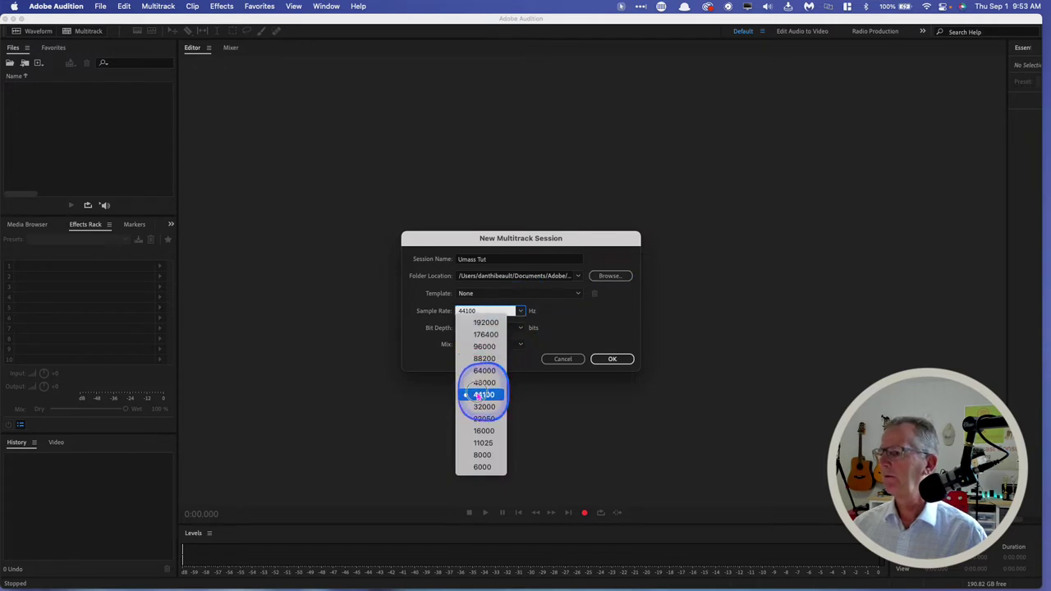
click(483, 395)
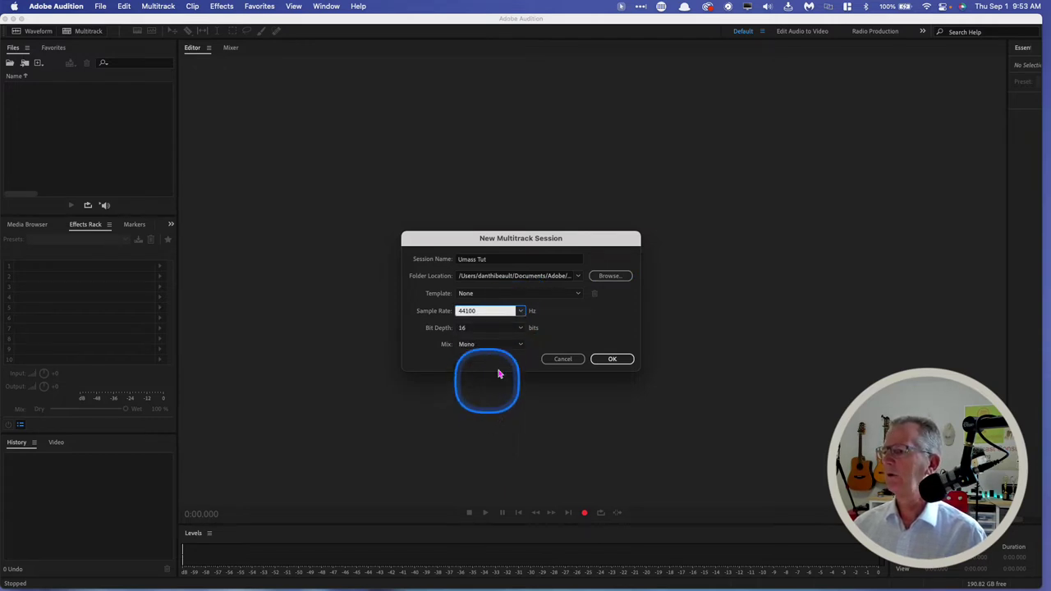
click(521, 329)
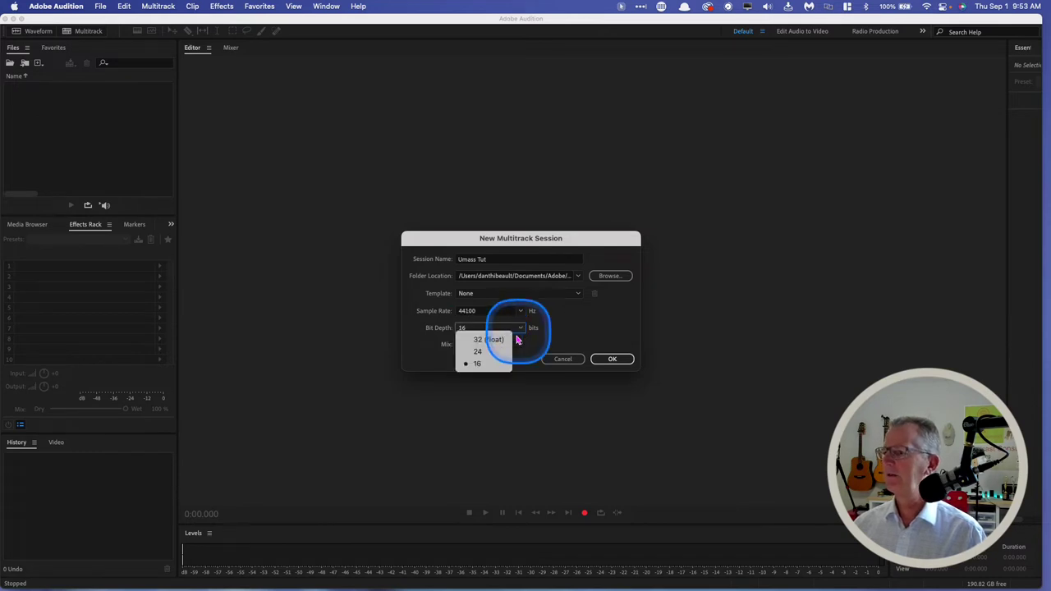
click(482, 367)
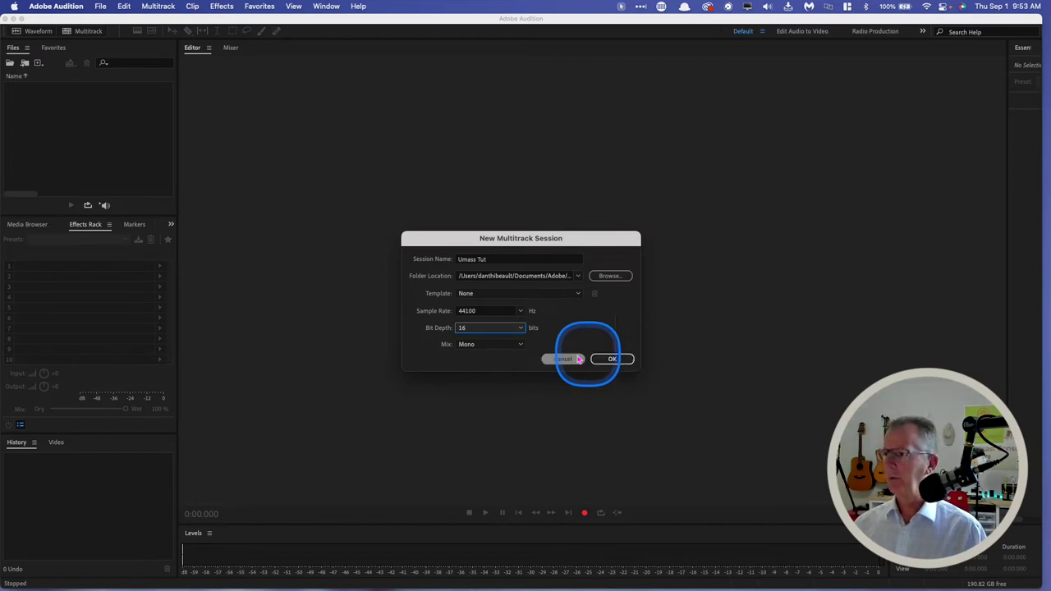
click(521, 346)
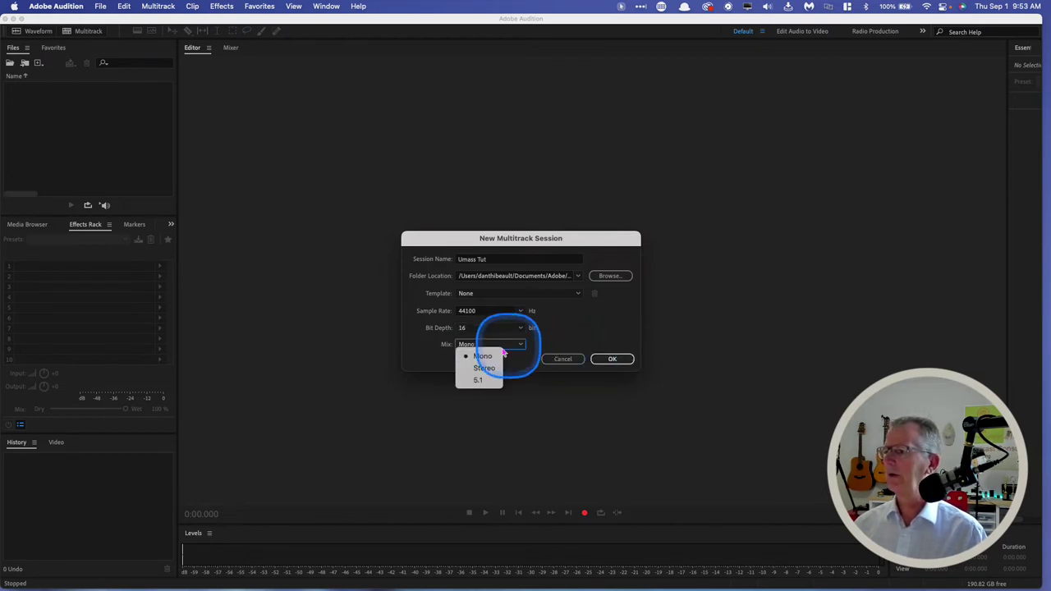
click(476, 355)
click(611, 361)
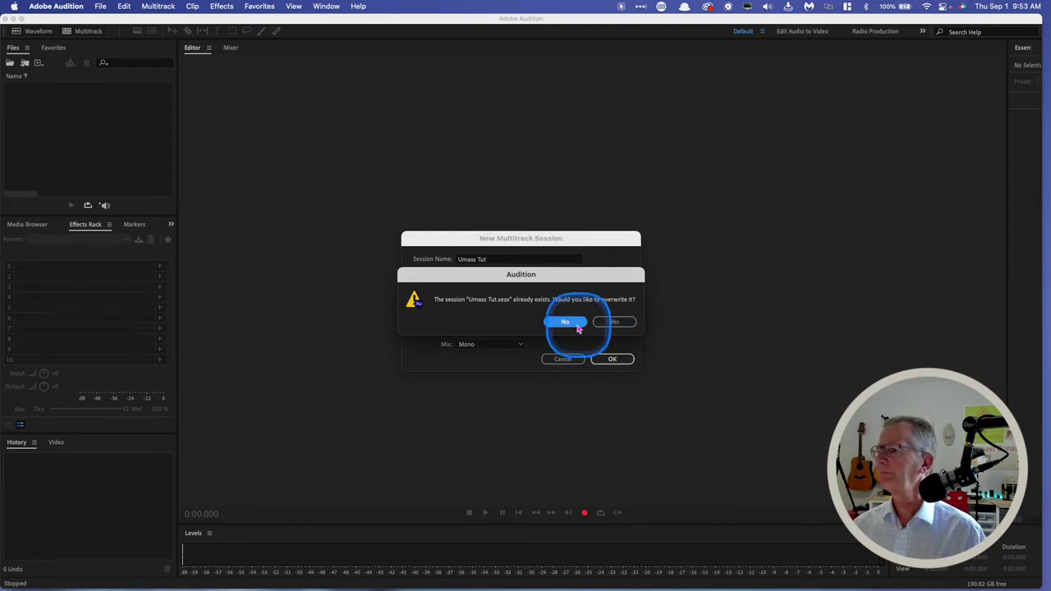
click(566, 322)
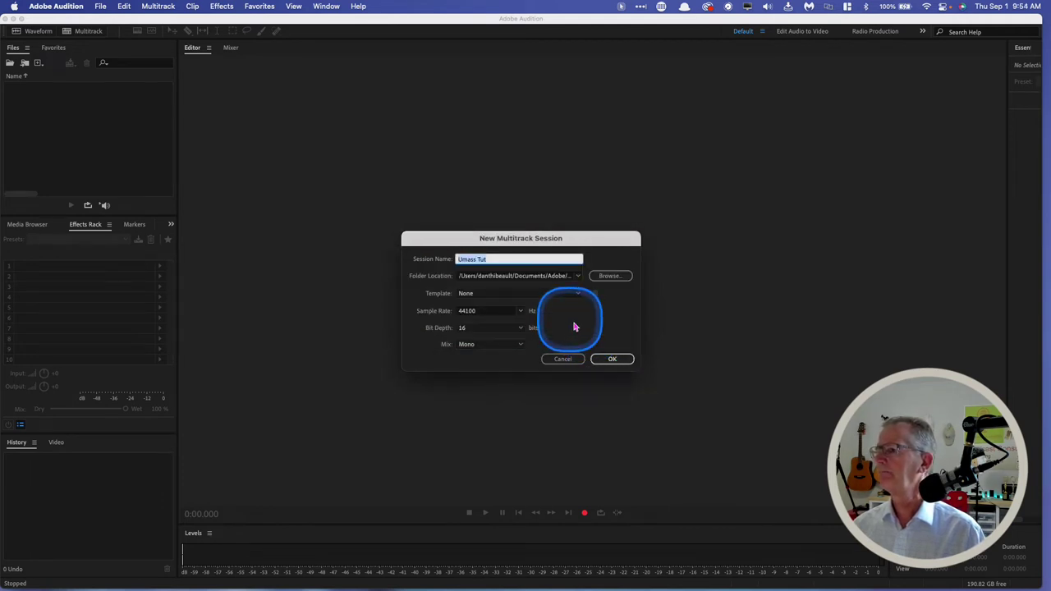
click(608, 361)
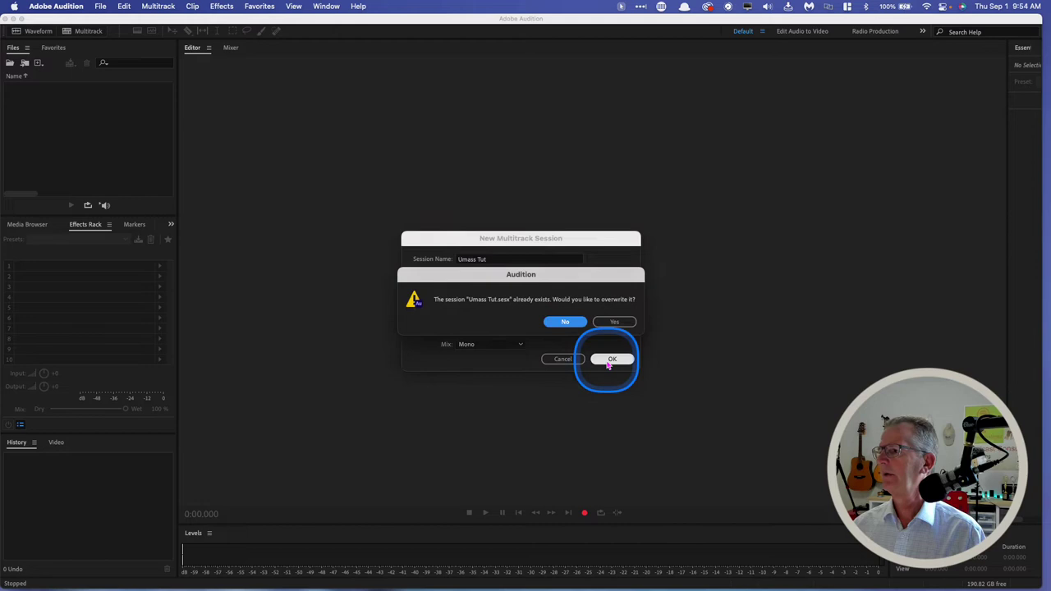
click(613, 321)
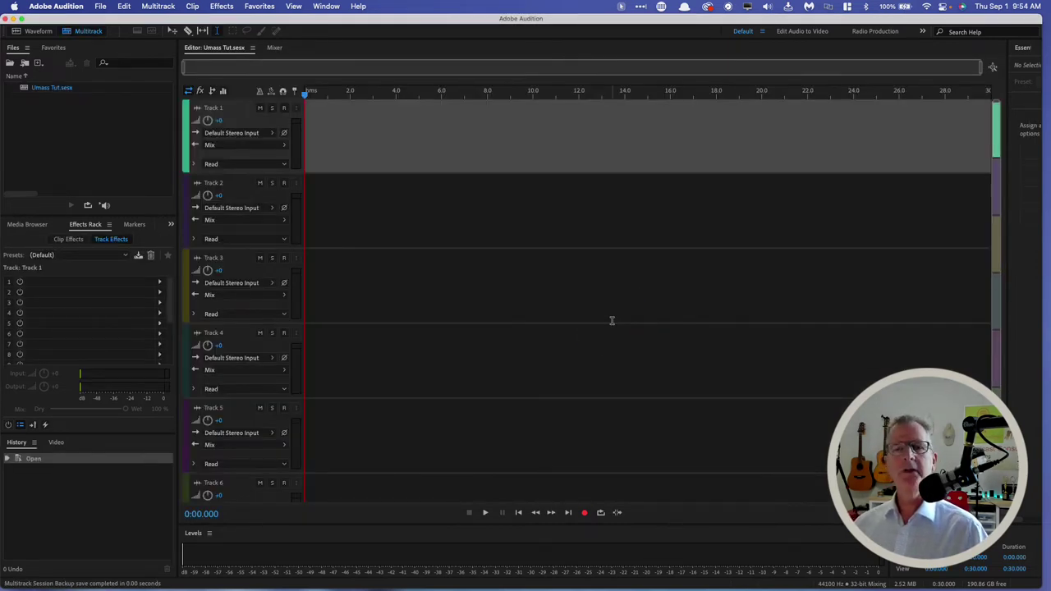
Step: Switch to Finder and open the EP3 folder under EPISODES in the LeadHER podcast's folder within AAPODCASTS on the external drive
click(505, 262)
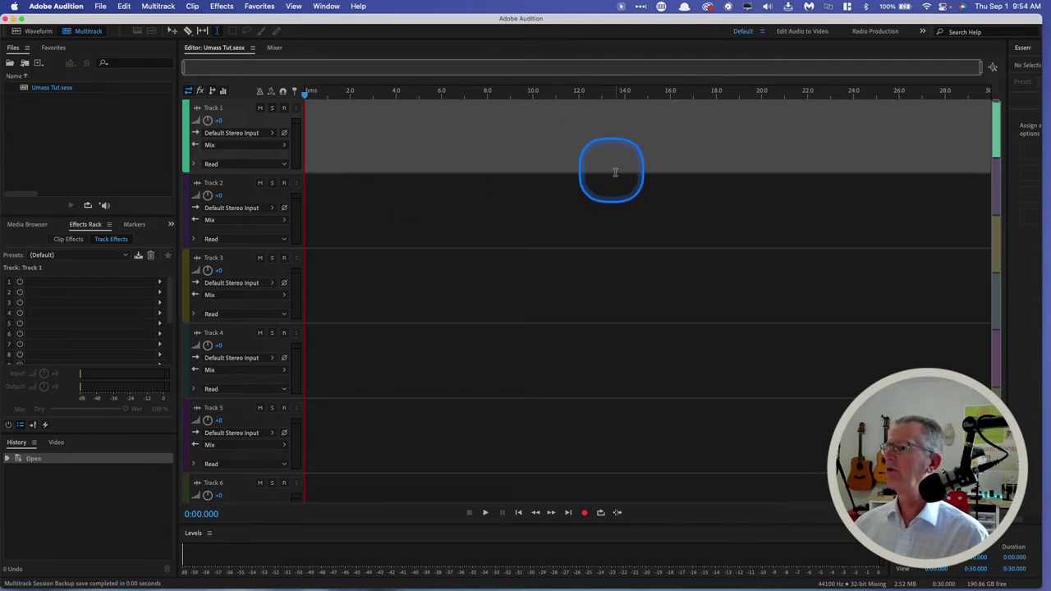
key(ctrl+Right)
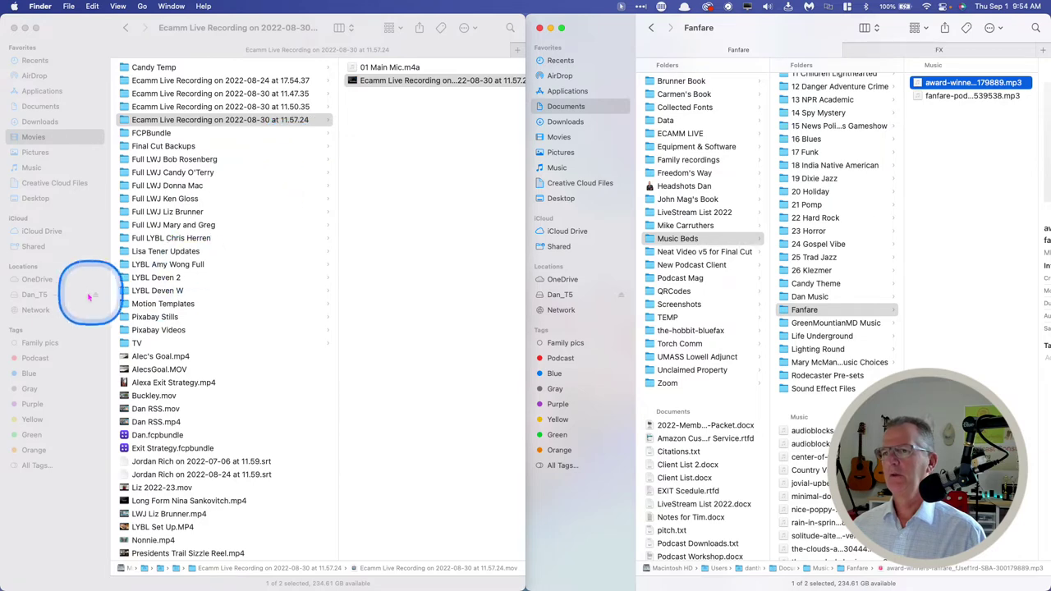
click(52, 297)
click(52, 297)
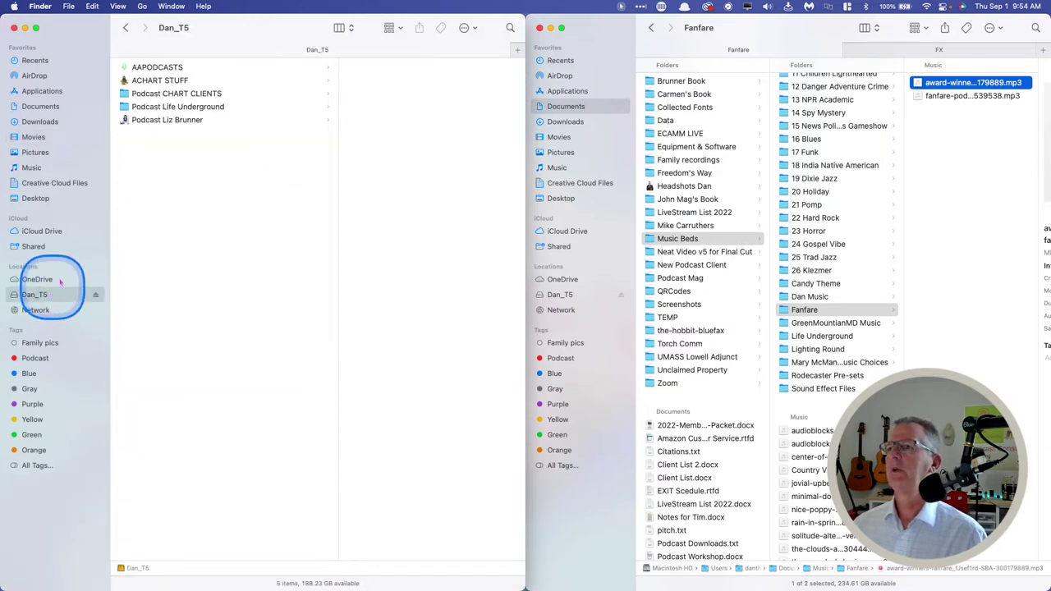
click(144, 69)
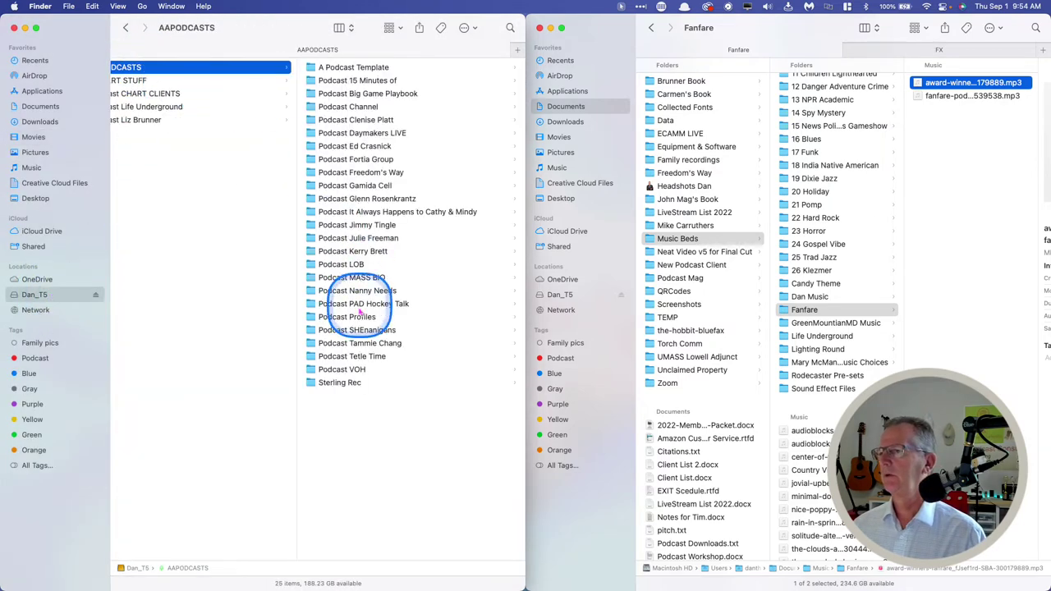
click(318, 345)
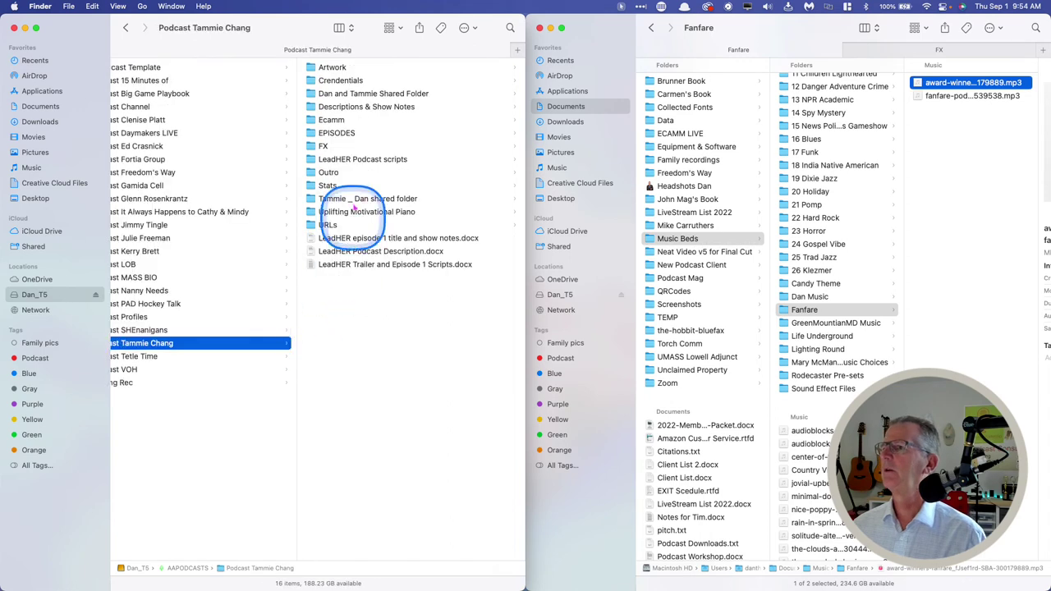
click(311, 131)
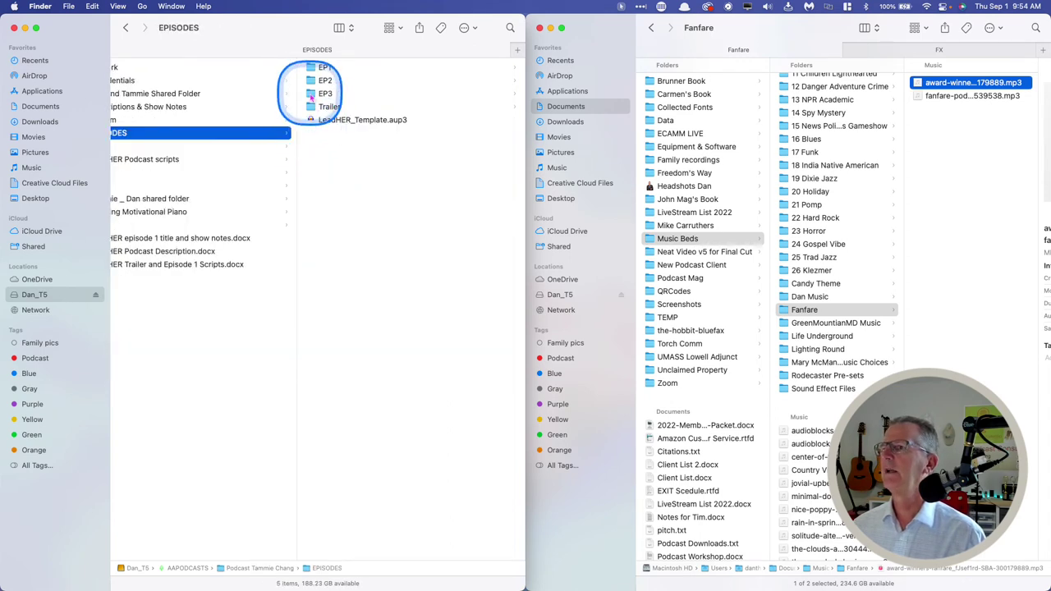
click(312, 93)
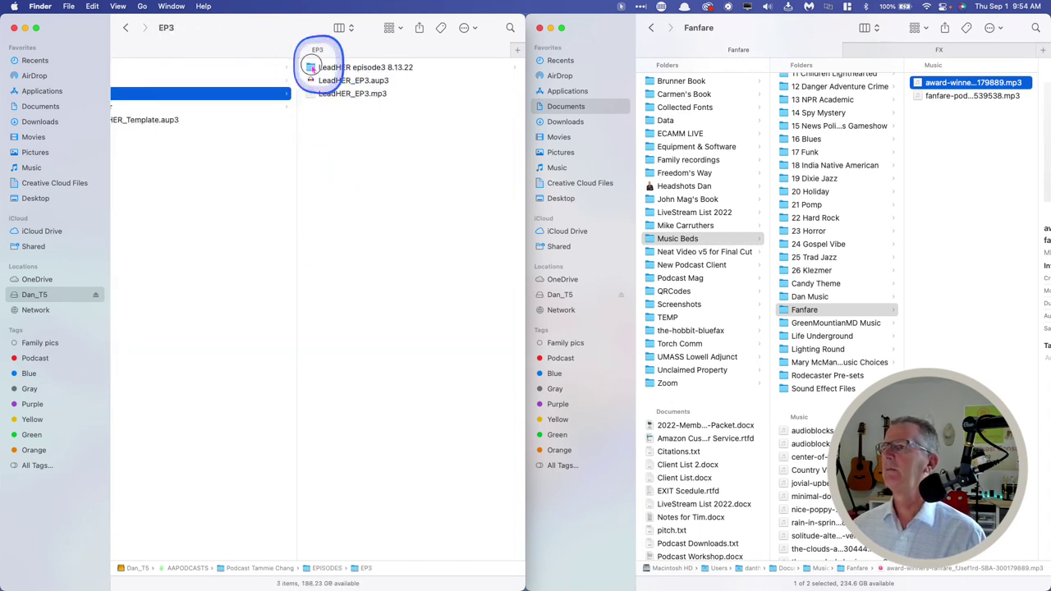
Step: Add "LeadHER episode 3 8.13.22.m4a" near the start of Track 1 in the Audition session, accepting a copy conformed to the session's sample rate
click(314, 67)
click(315, 68)
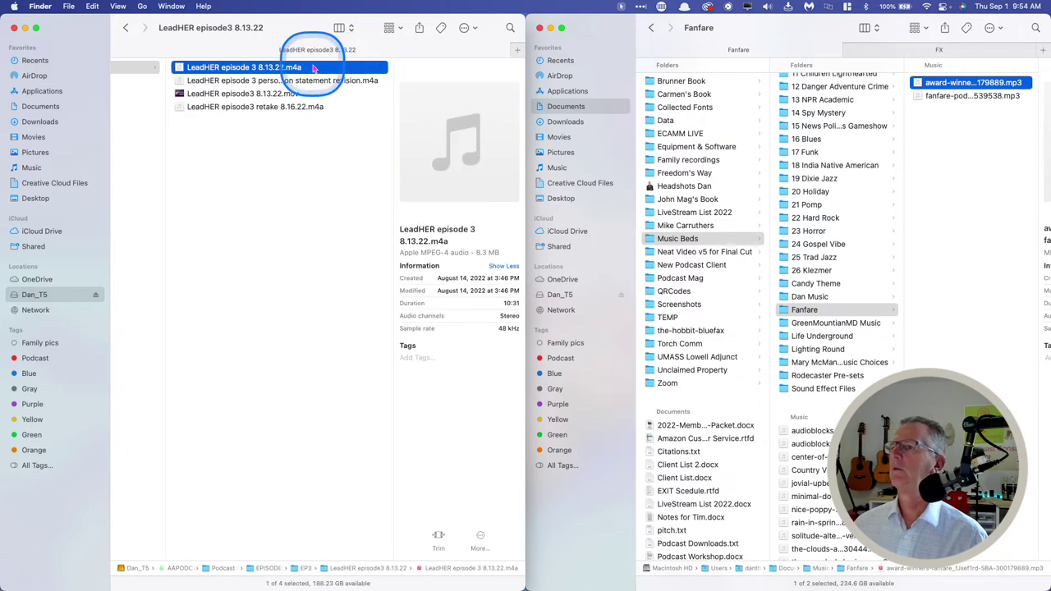
drag(312, 68, 323, 137)
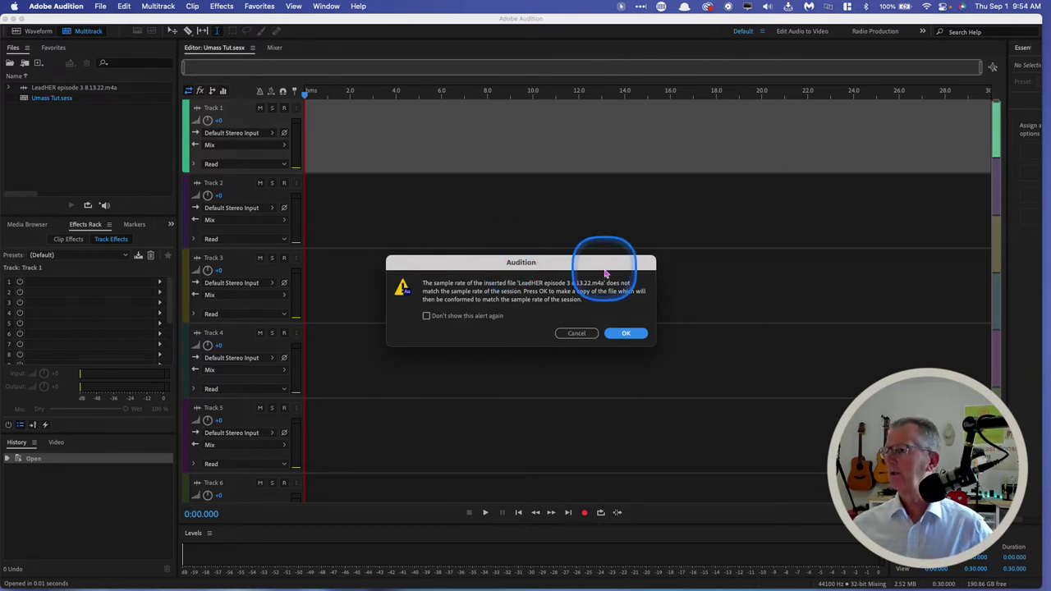
click(624, 334)
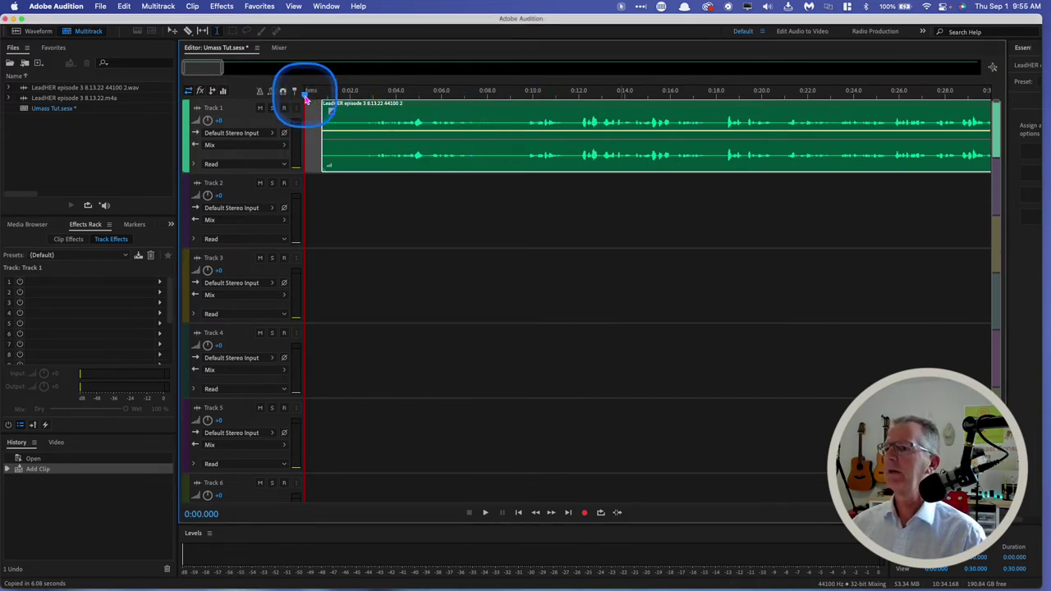
Step: Listen to the opening of the Track 1 recording and delete its section from about 0:02.2 to 0:08.2
key(space)
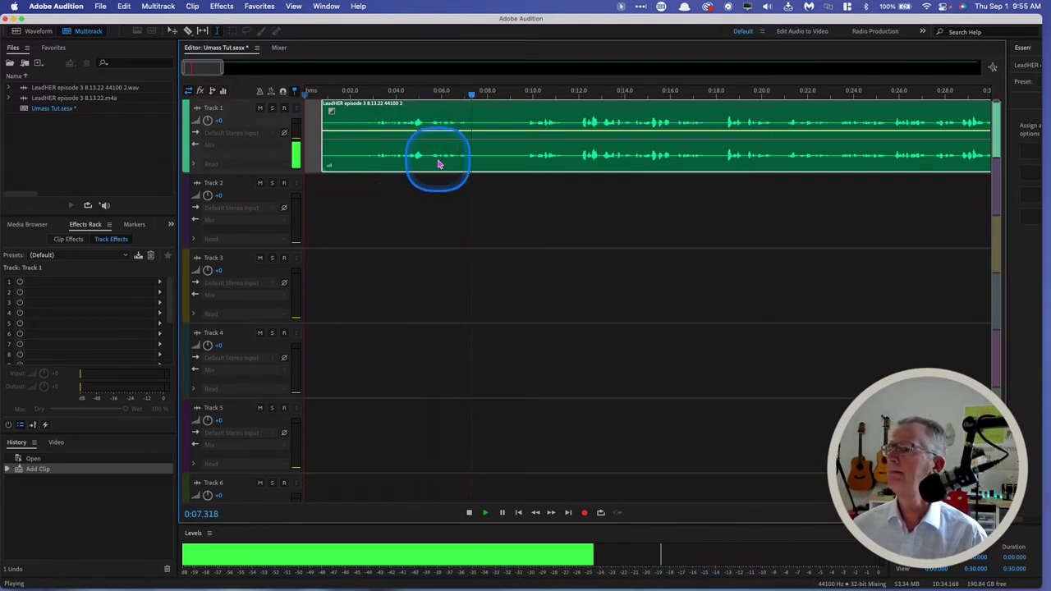
key(space)
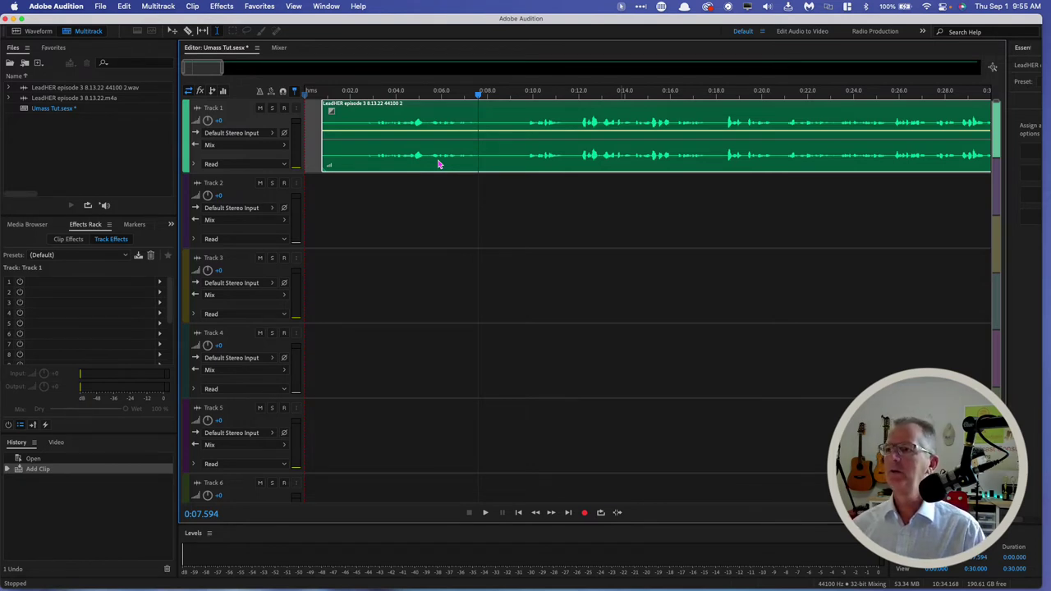
click(433, 161)
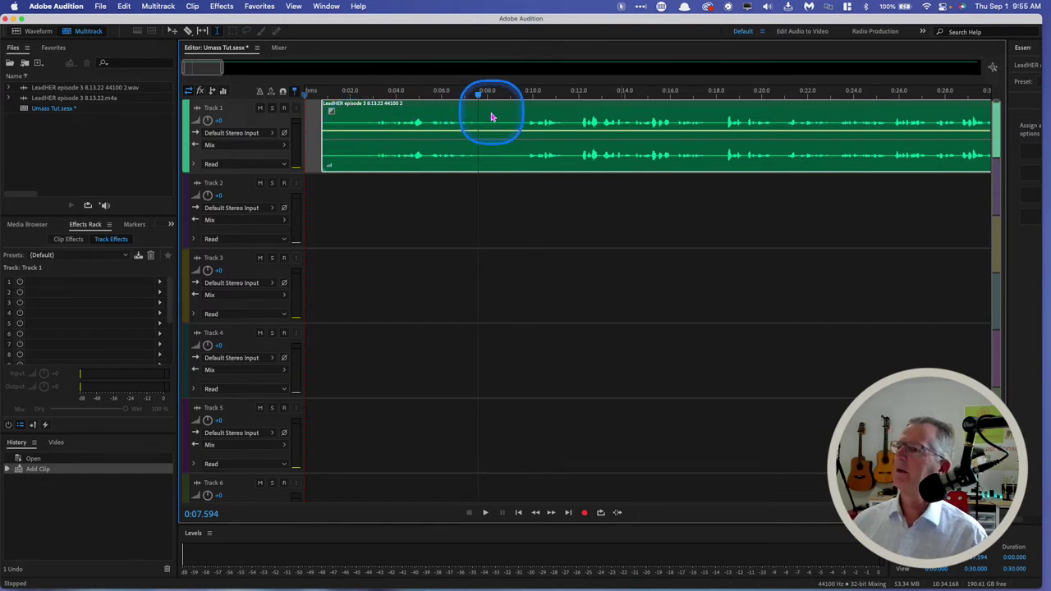
drag(489, 122, 356, 121)
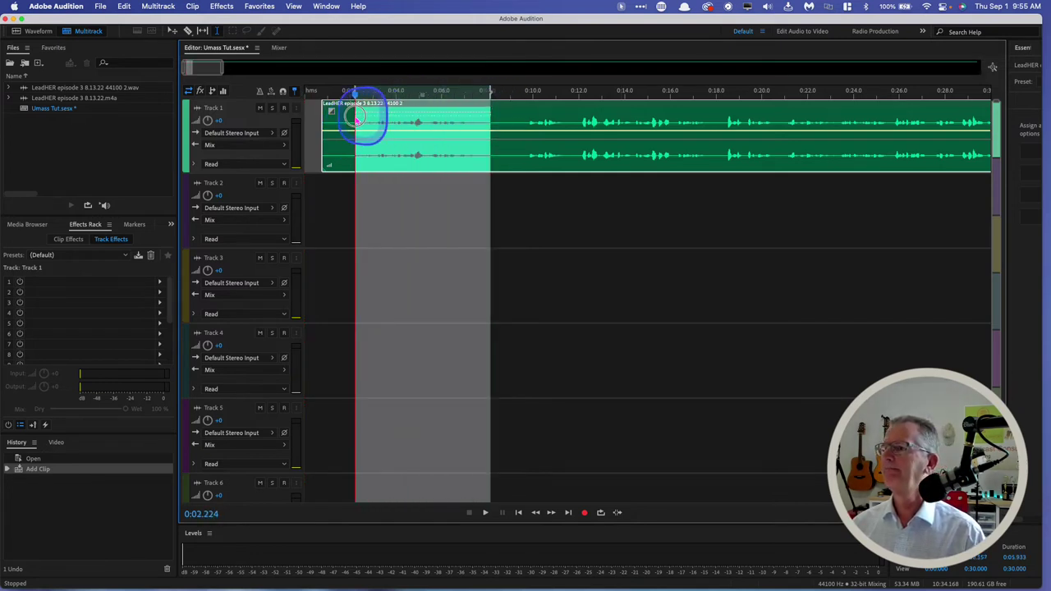
key(Delete)
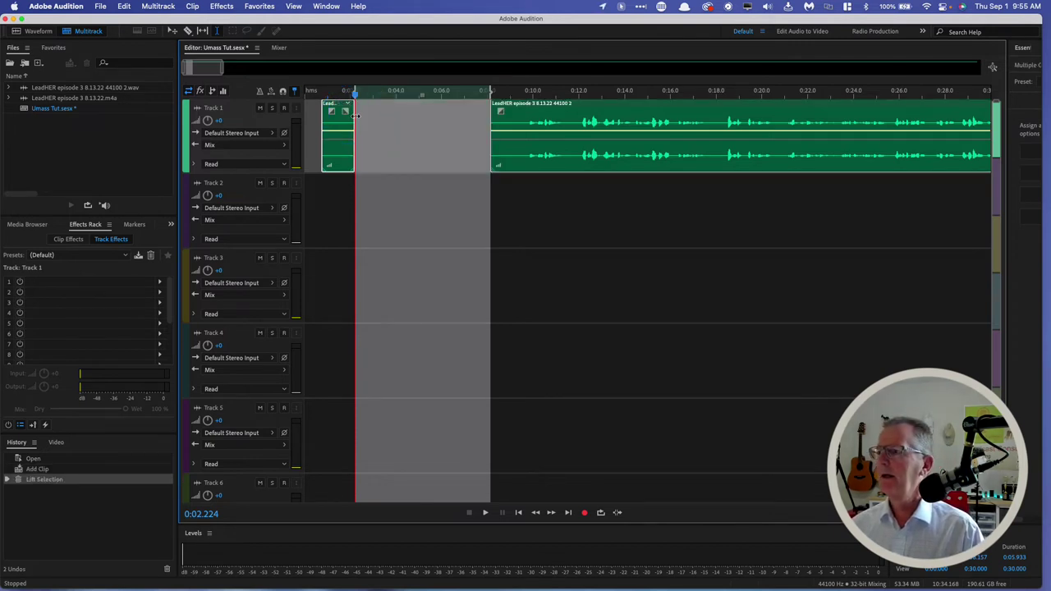
Step: Play the remaining Track 1 recording after the gap, starting at about 0:09.0
click(510, 94)
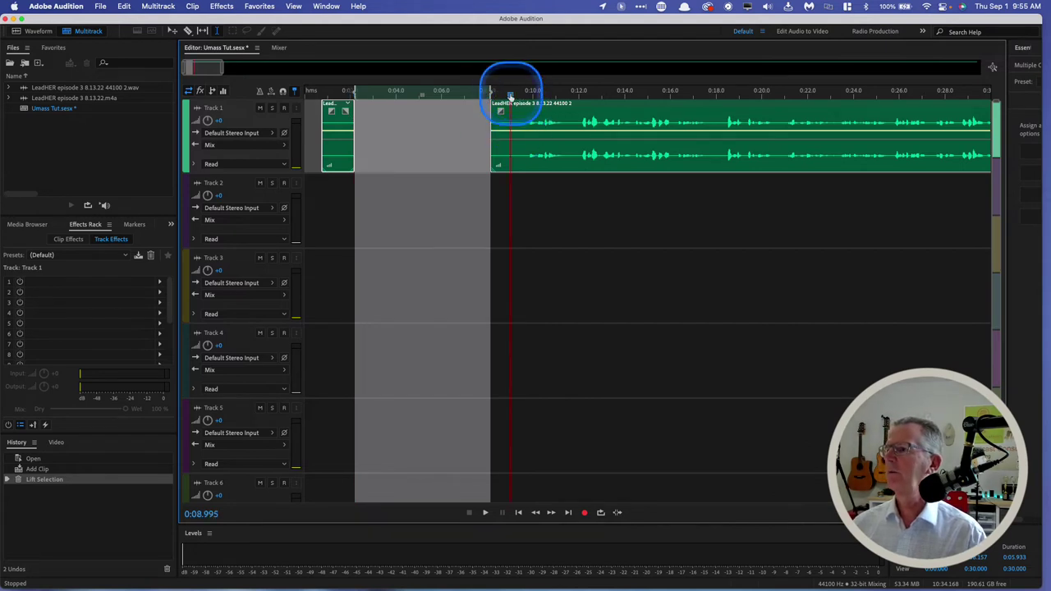
key(space)
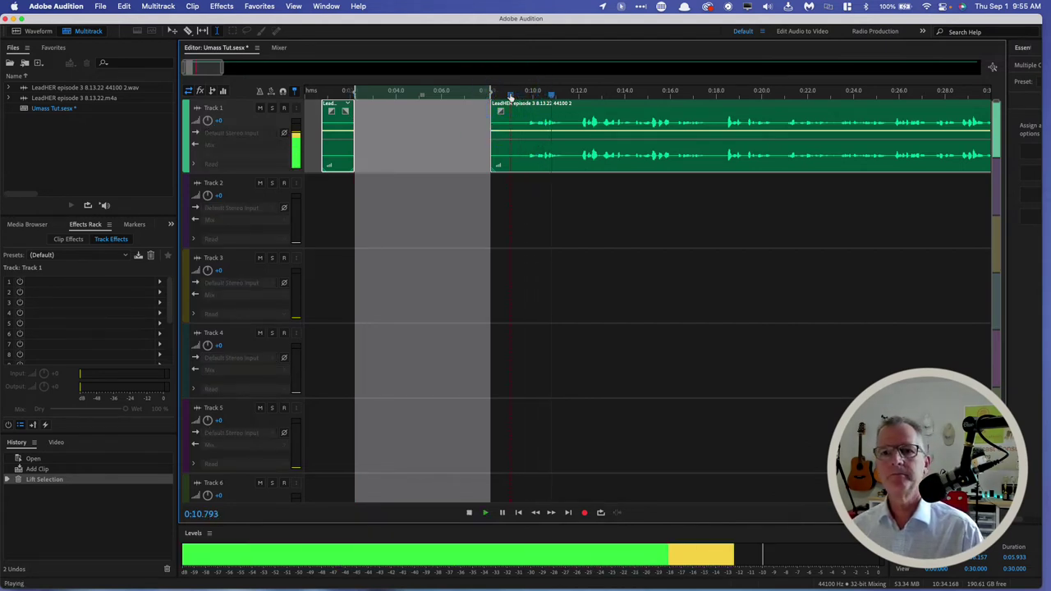
key(space)
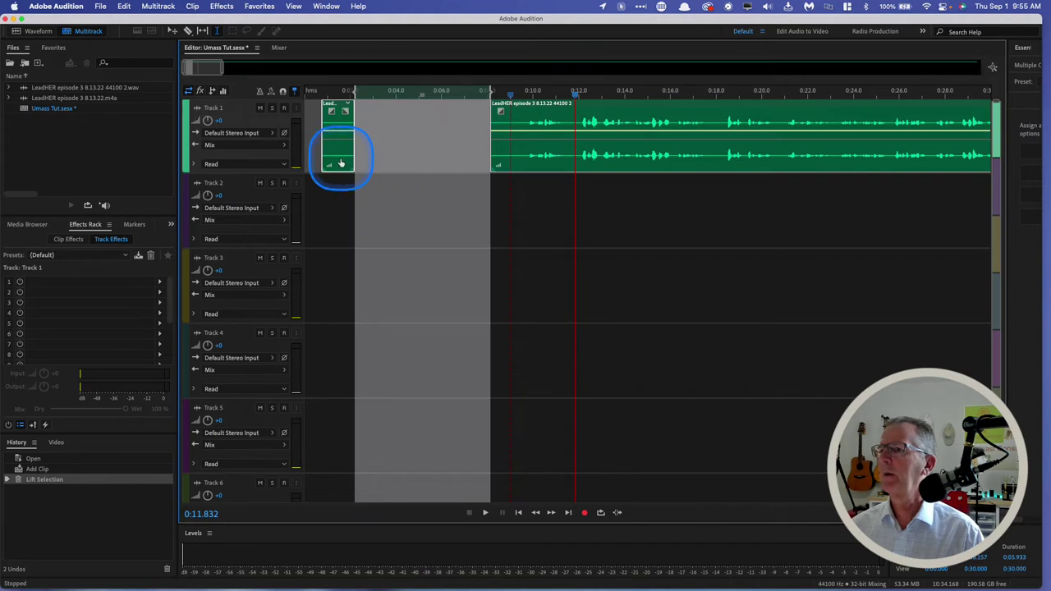
Step: Raise the clip gain after the Track 1 gap to 5.3 dB and listen to the louder speech
drag(498, 168, 509, 156)
click(518, 116)
key(space)
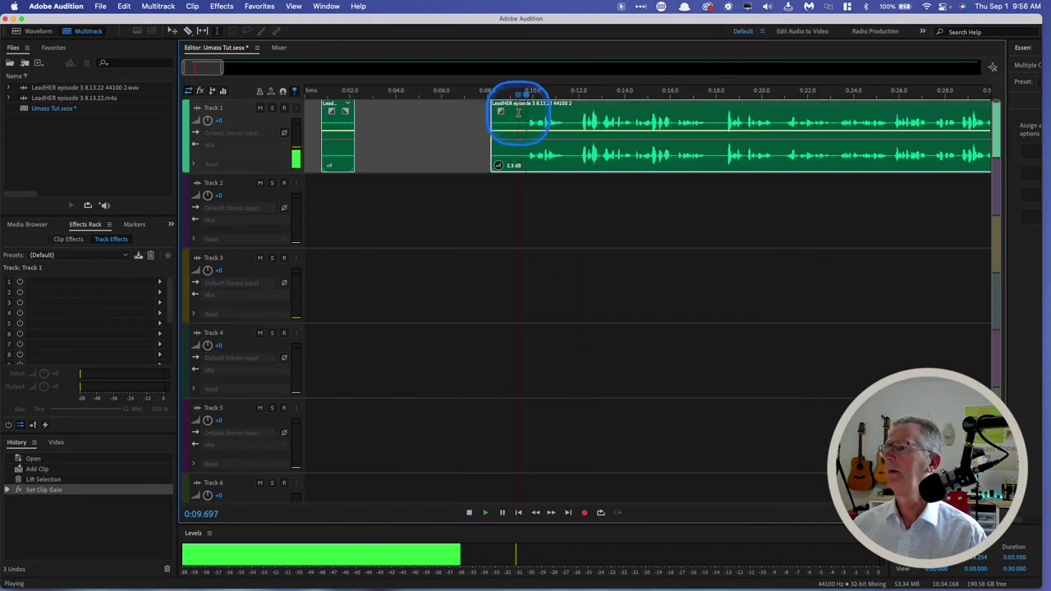
key(space)
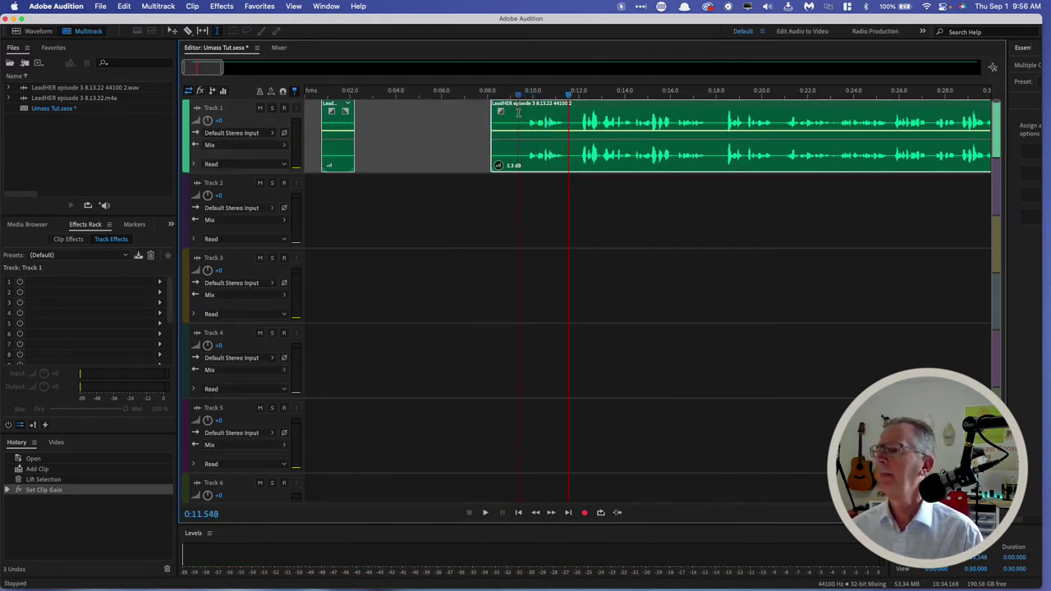
Step: Extend the start of the second Track 1 clip back to the first clip, and trim it forward again to about 0:08.6
click(458, 134)
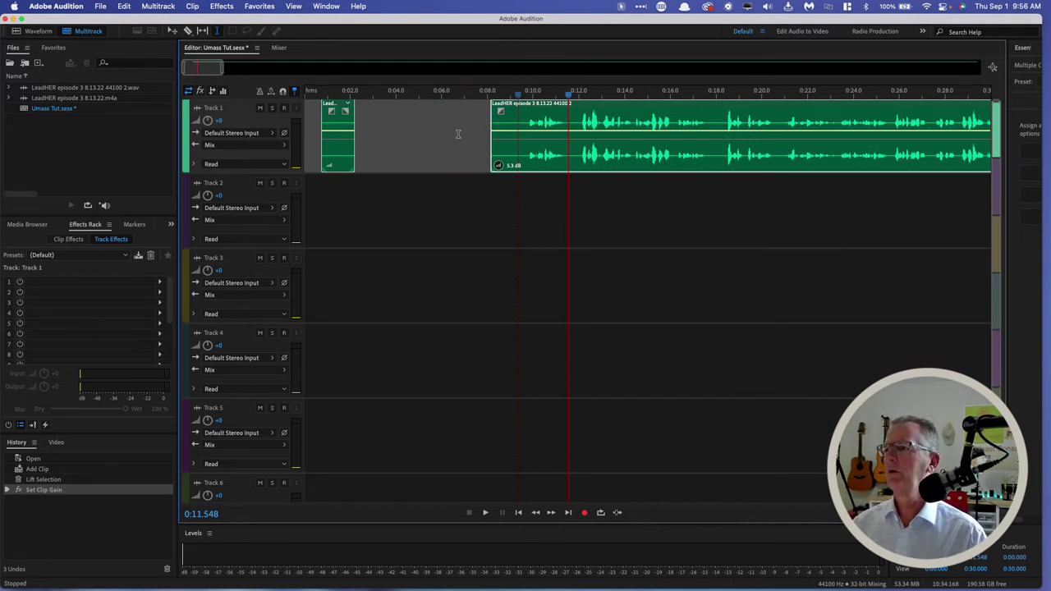
drag(464, 132, 490, 127)
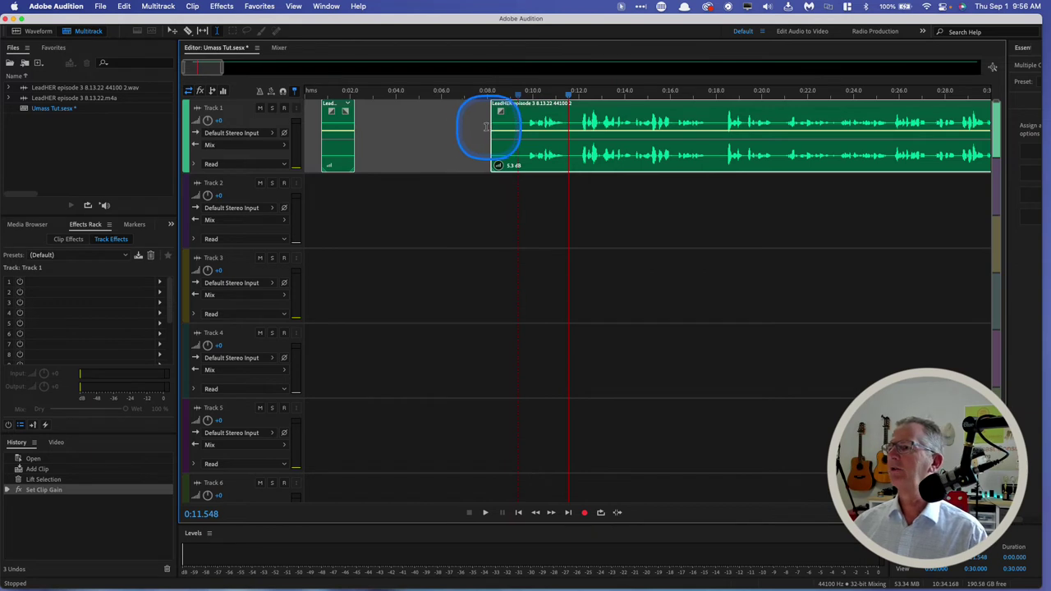
click(492, 127)
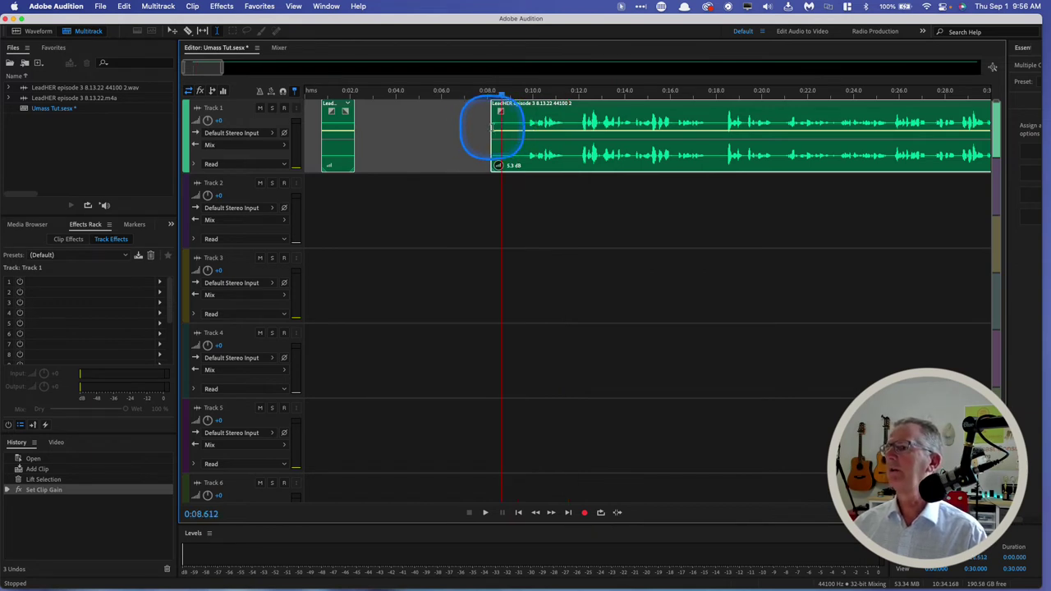
drag(490, 127, 355, 132)
click(356, 136)
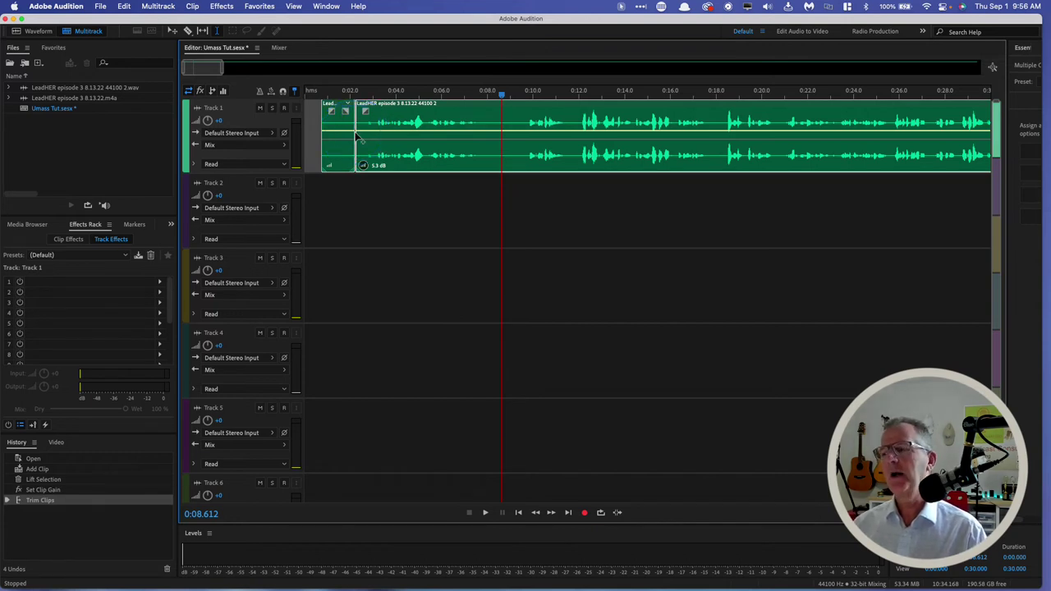
click(357, 137)
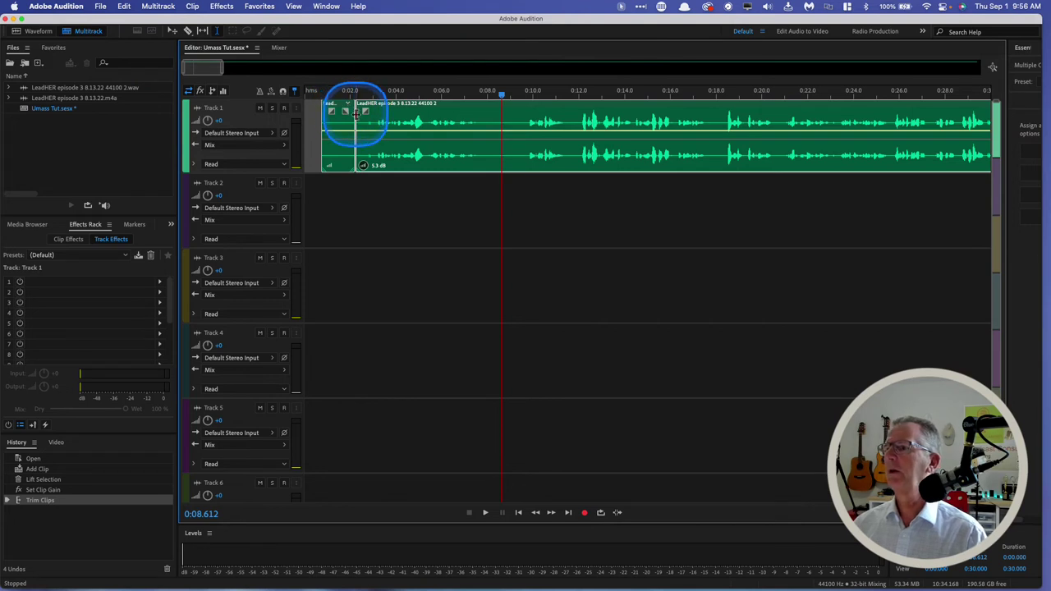
drag(355, 115, 501, 123)
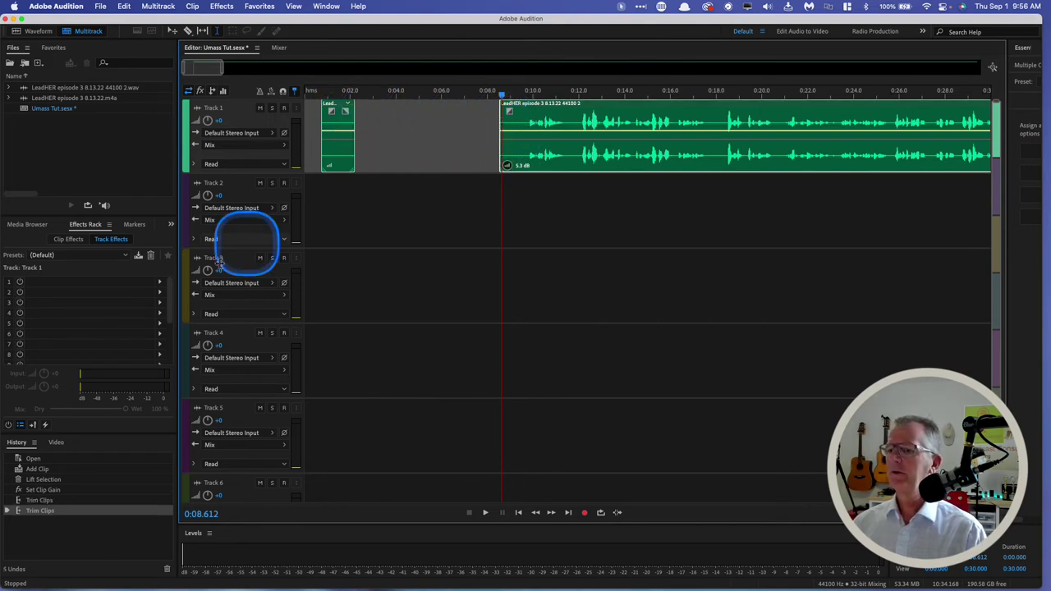
Step: Step back through the edit history to the Add Clip state, restore the latest Trim Clips state, and clear the time selection
click(31, 469)
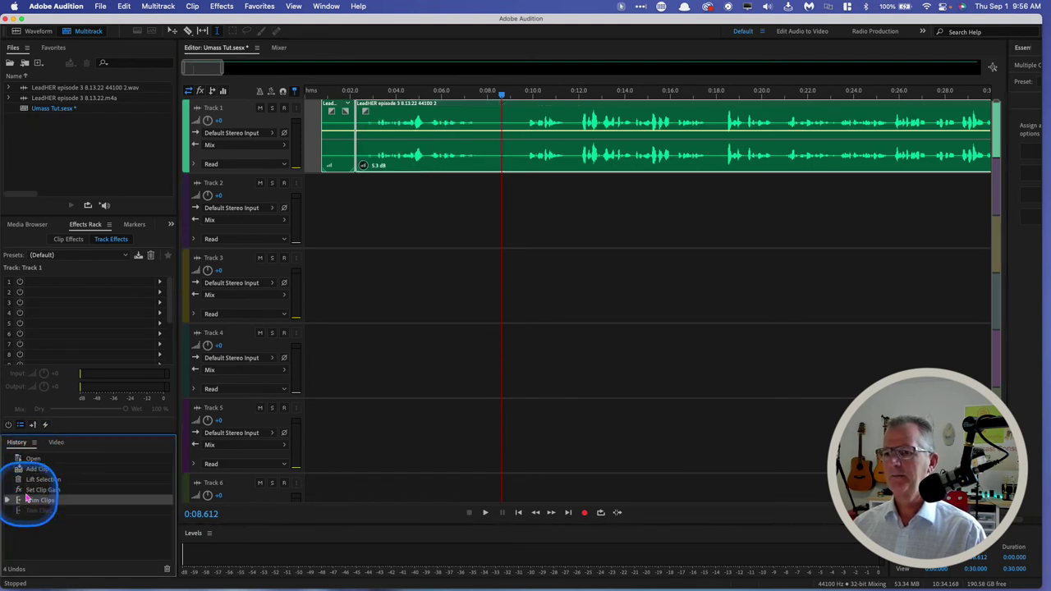
click(29, 489)
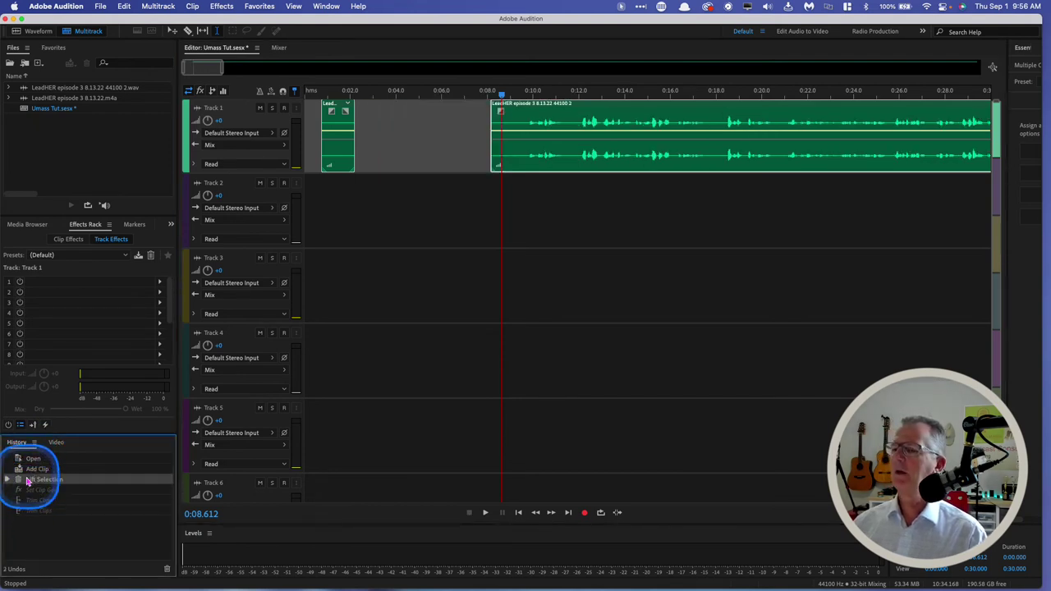
click(29, 470)
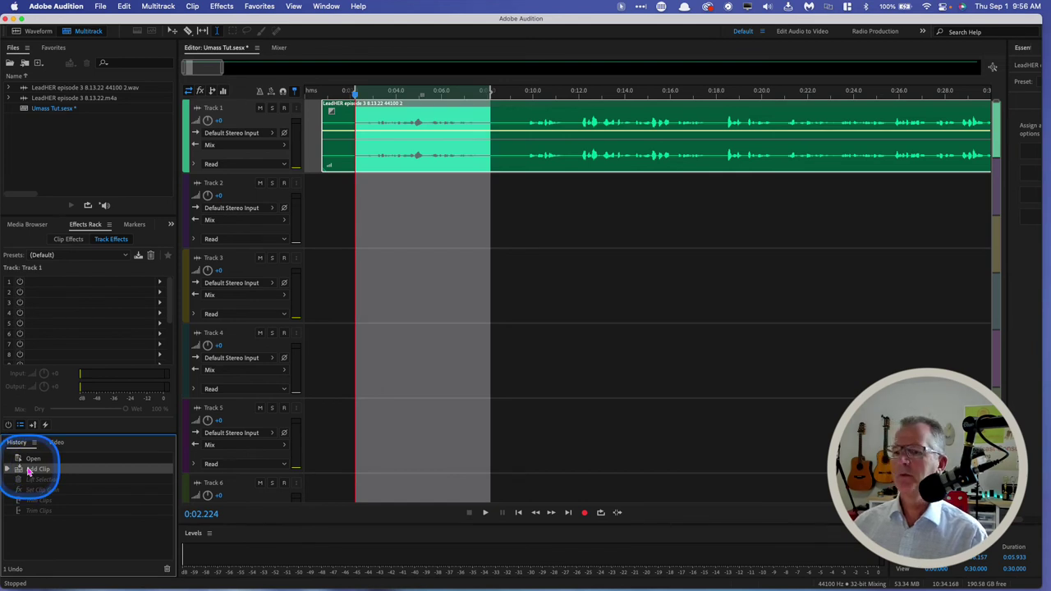
click(32, 509)
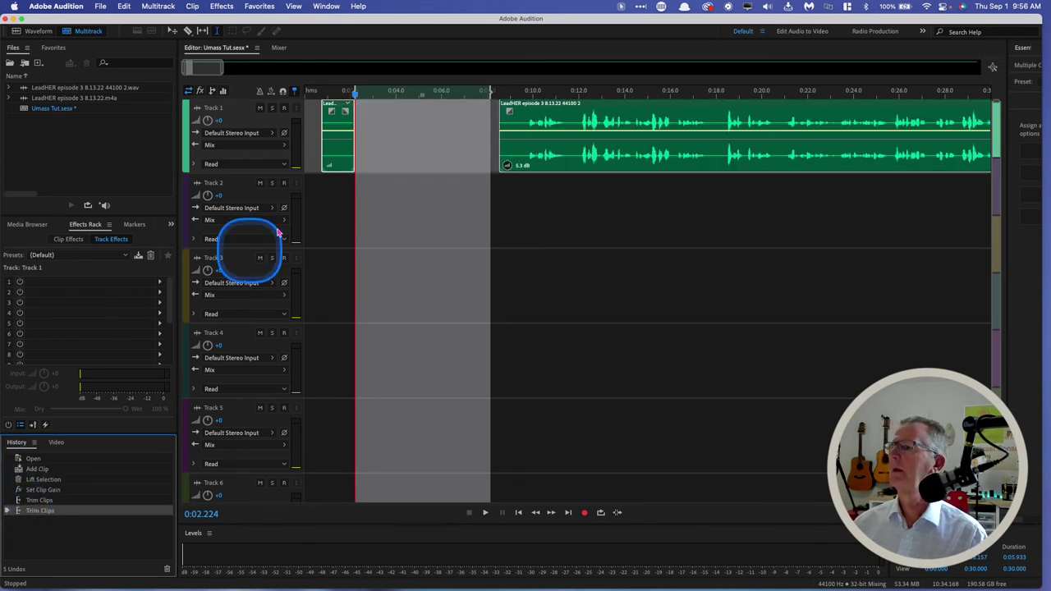
click(443, 144)
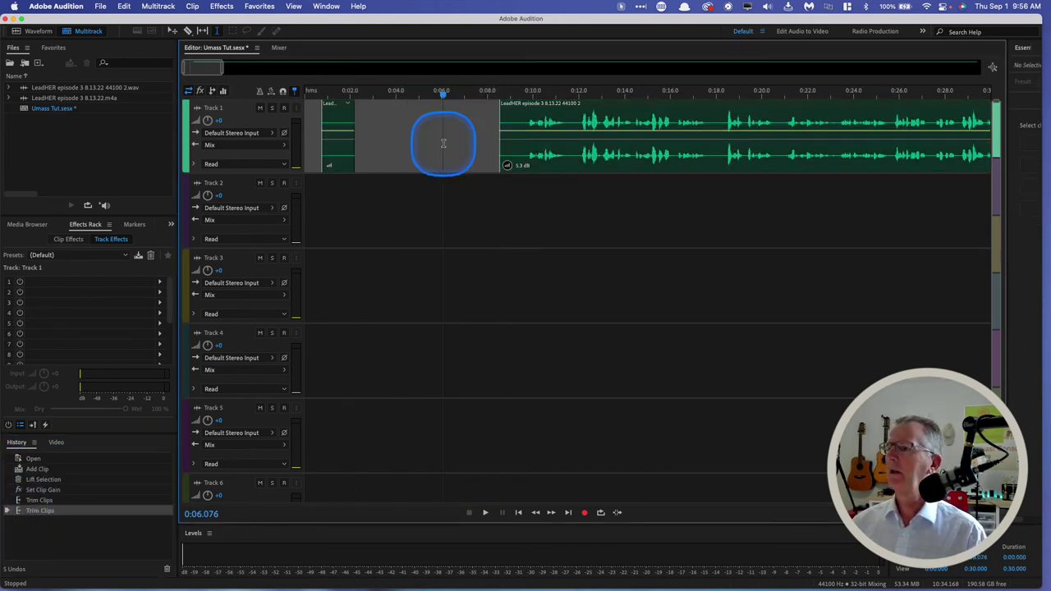
Step: Switch to Finder and add the award-winners-fanfare MP3 from the Fanfare folder near the start of Track 2 in Audition
click(620, 287)
key(super+Tab)
click(733, 244)
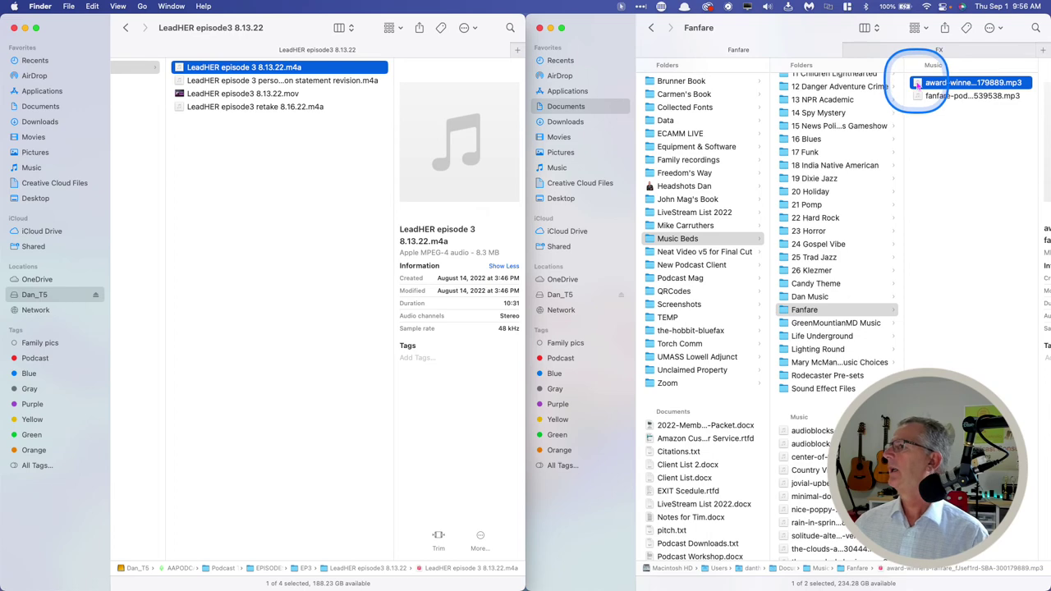
drag(917, 83, 1003, 302)
key(super+Tab)
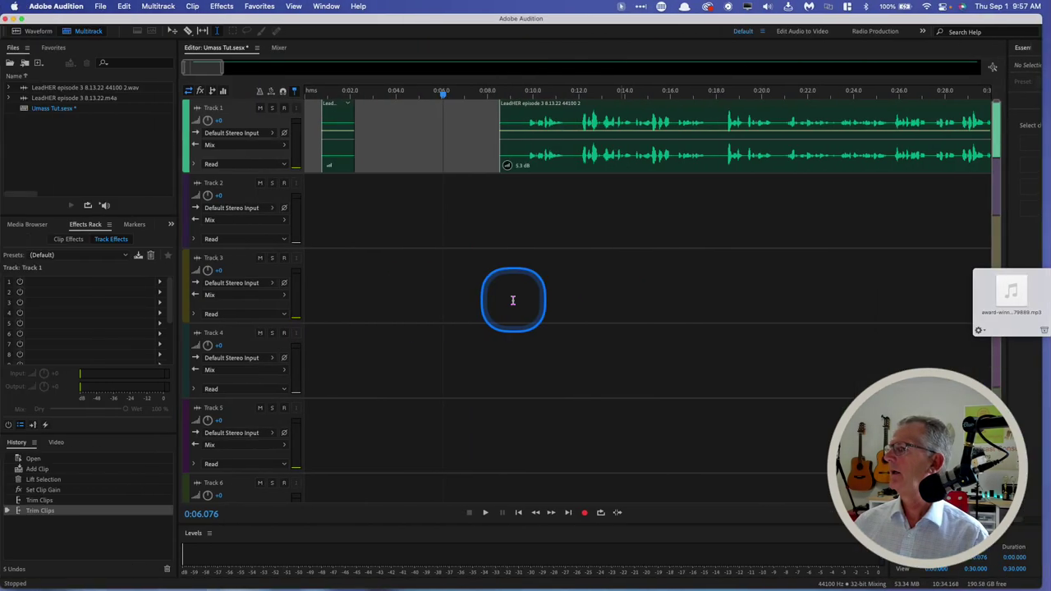
drag(1006, 287, 312, 201)
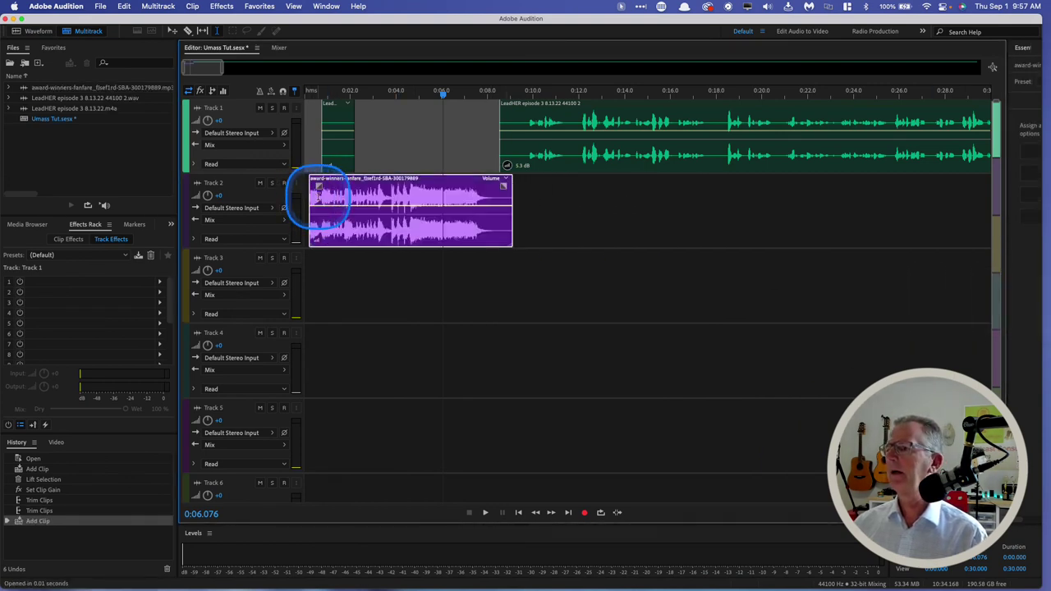
Step: Lower the Track 2 fanfare clip's gain to -2.5 dB and play the mix from about 0:00.2 into the Track 1 speech
click(315, 237)
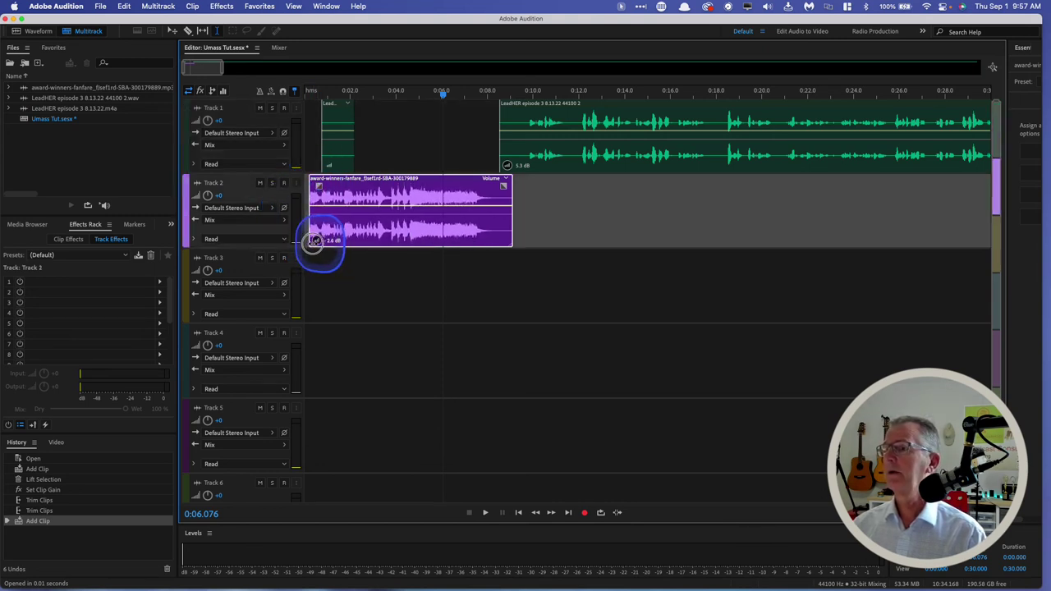
drag(314, 239, 316, 241)
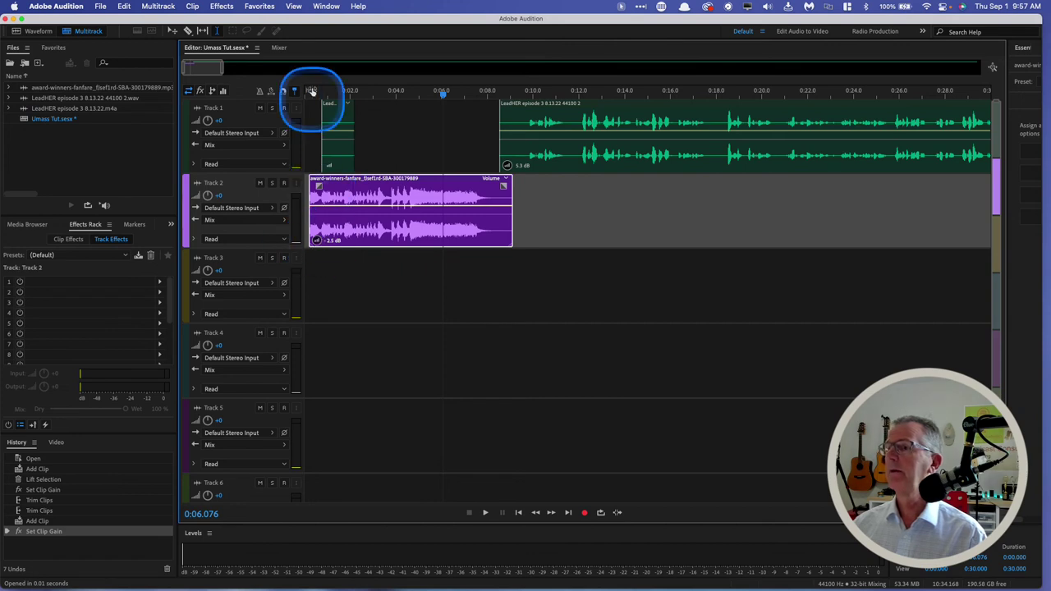
key(space)
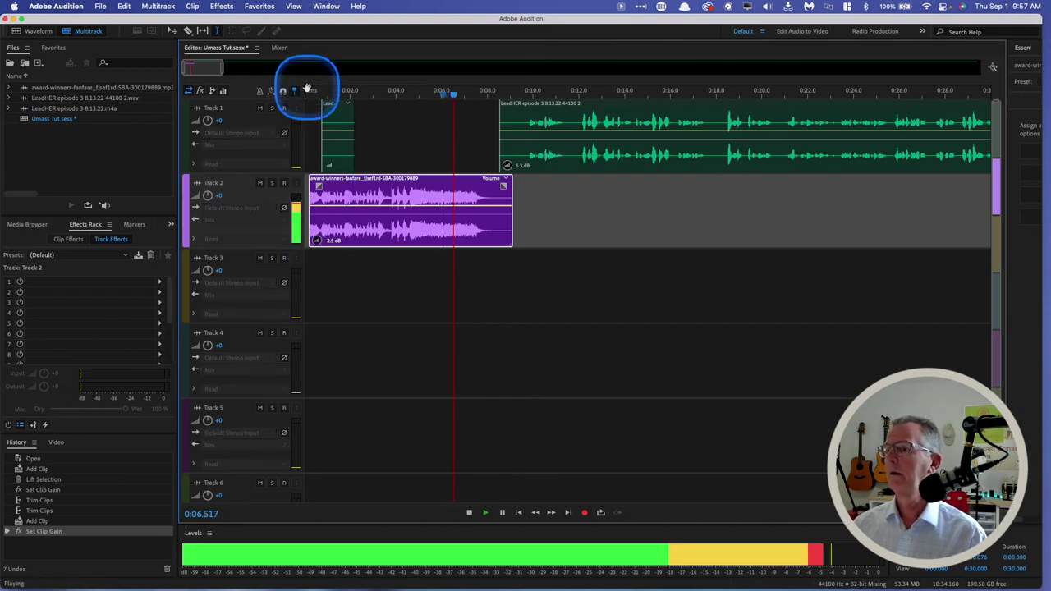
key(space)
click(310, 94)
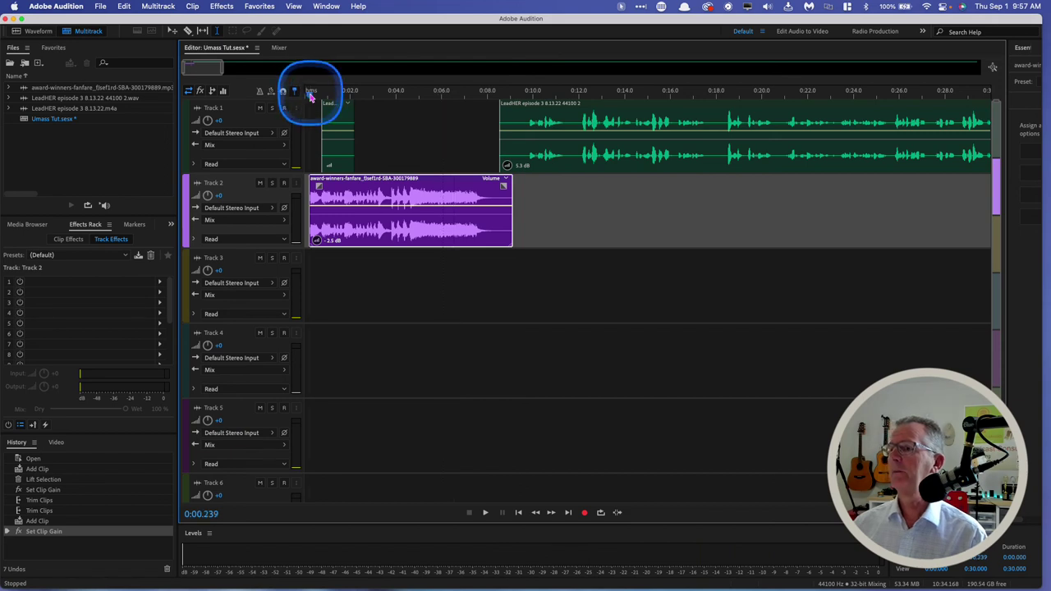
key(space)
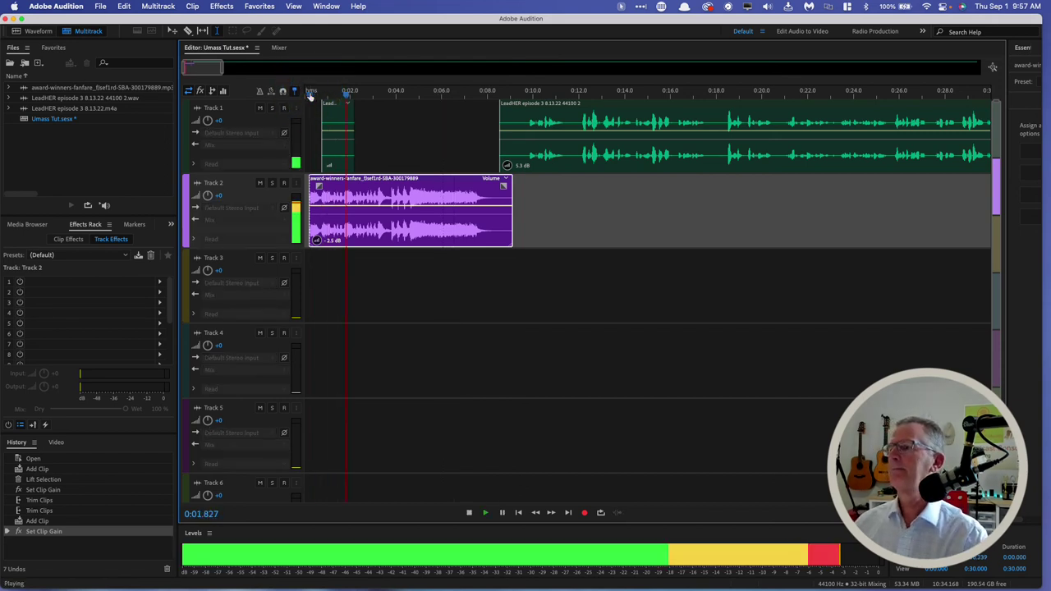
click(471, 129)
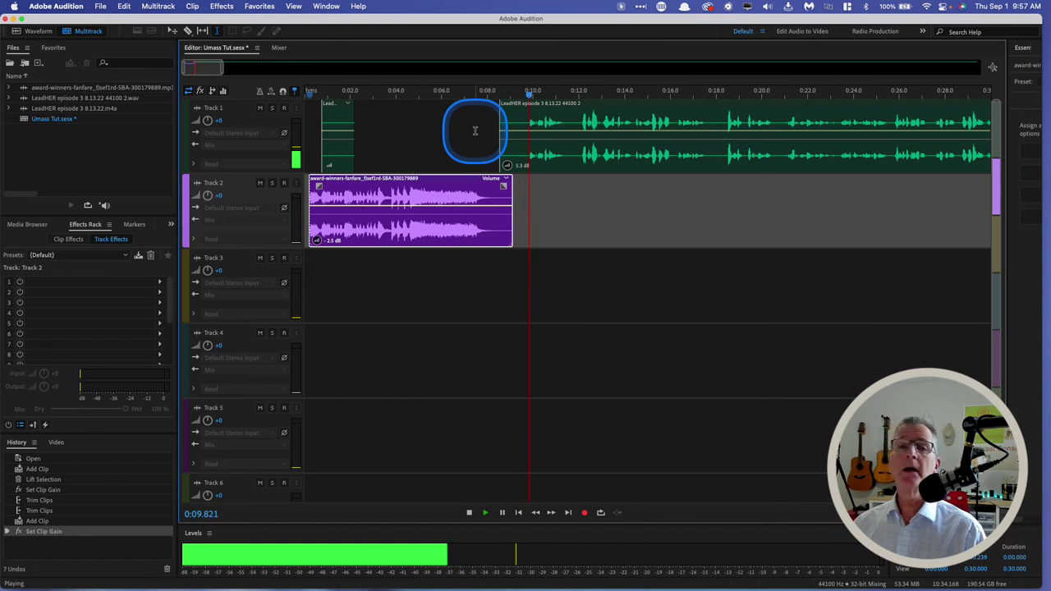
key(space)
Step: Move the second Track 1 clip earlier to start at about 0:07.7, overlapping the end of the fanfare
click(507, 115)
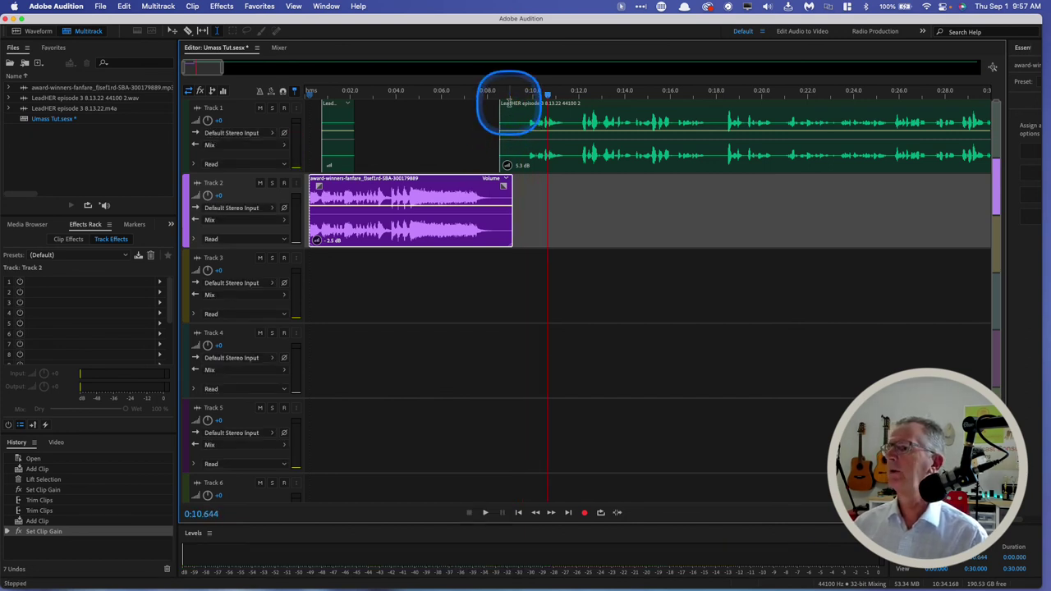
drag(509, 107, 493, 110)
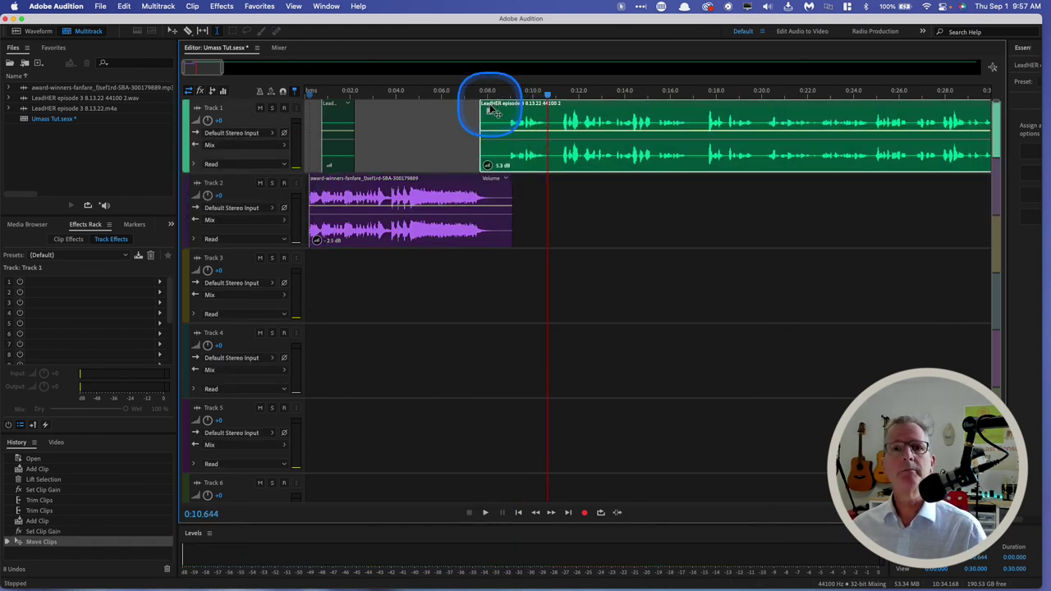